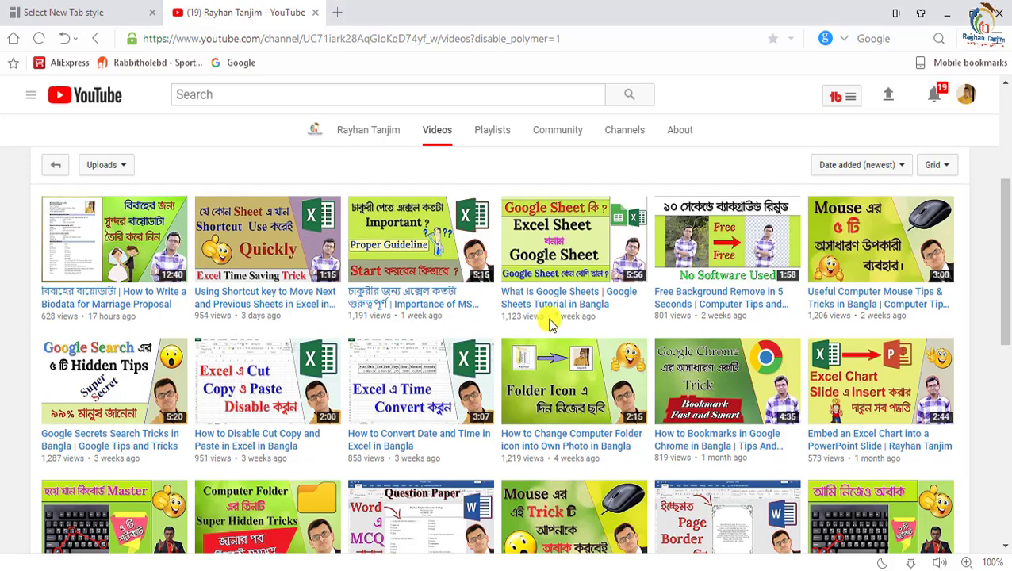
# Subscribe to the tutorial channel and set its bell notifications to All
pyautogui.scroll(3, 547, 323)
pyautogui.scroll(-2, 384, 345)
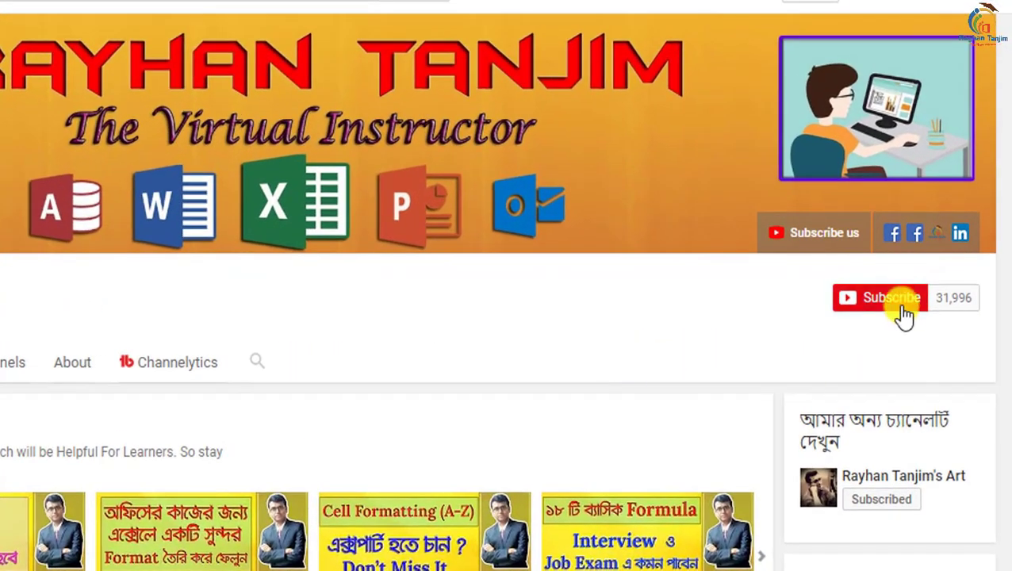
pyautogui.click(895, 300)
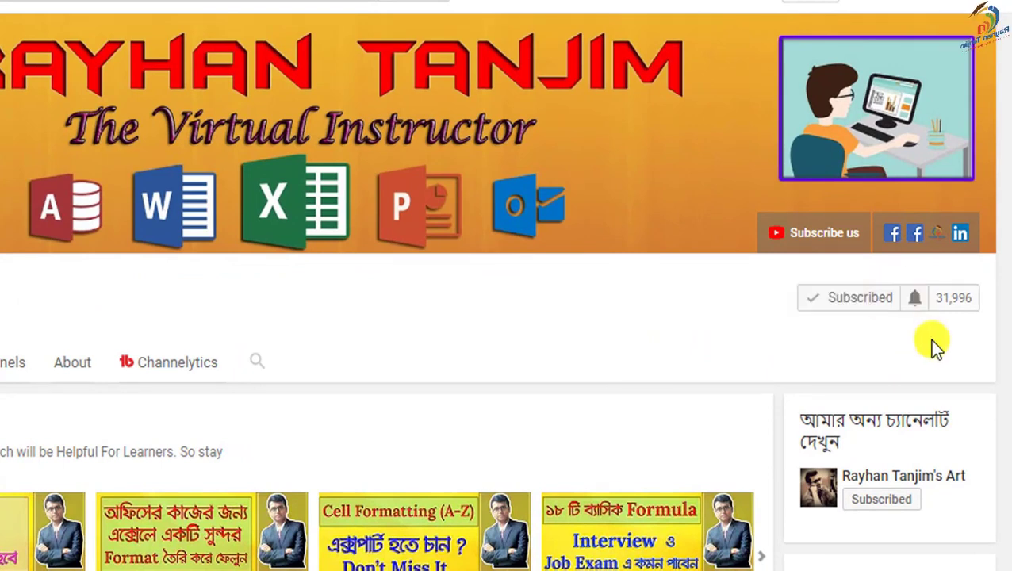
pyautogui.click(912, 299)
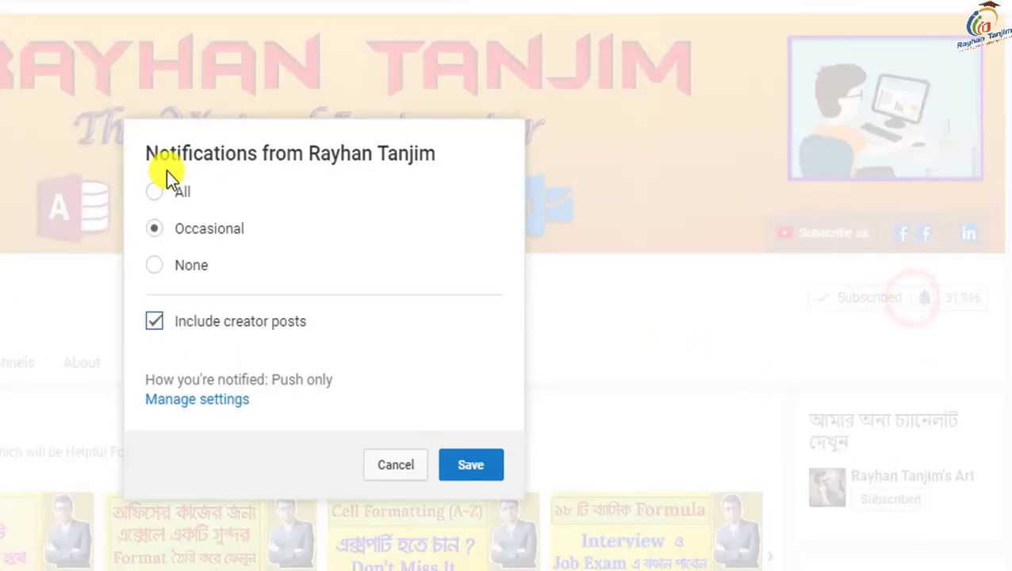
pyautogui.click(154, 191)
pyautogui.click(482, 476)
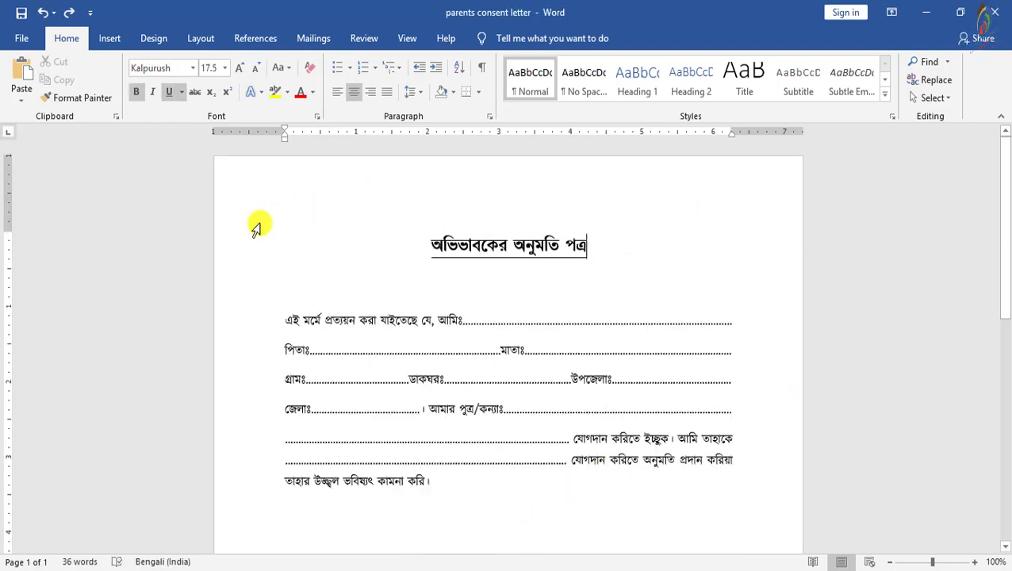
pyautogui.scroll(-1, 643, 342)
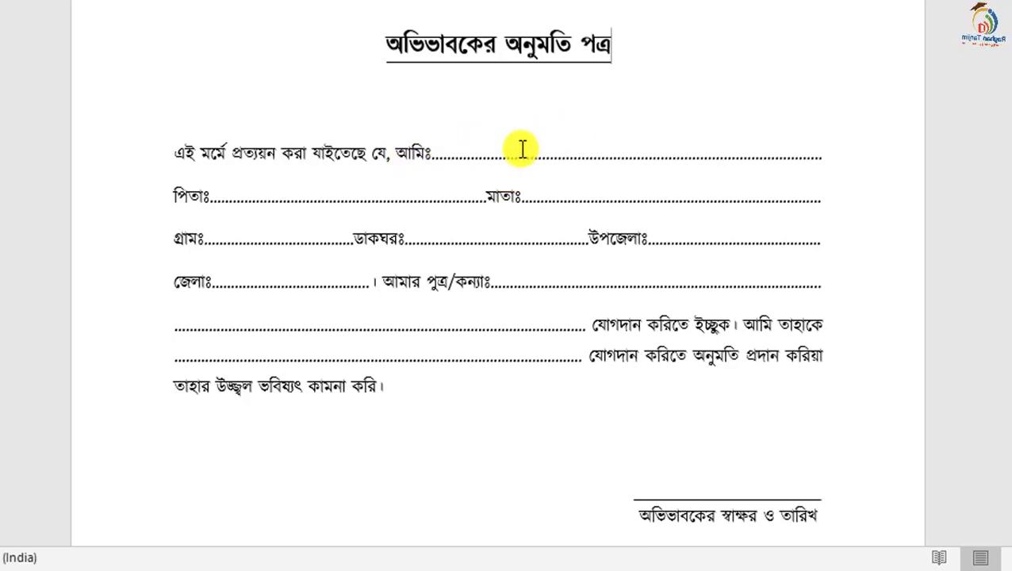
pyautogui.click(276, 198)
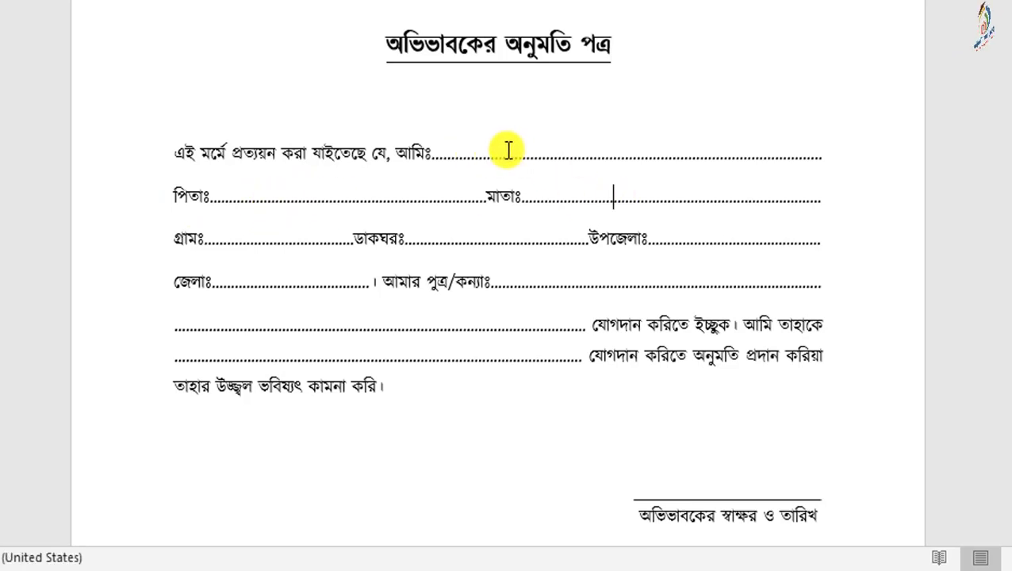
pyautogui.click(302, 204)
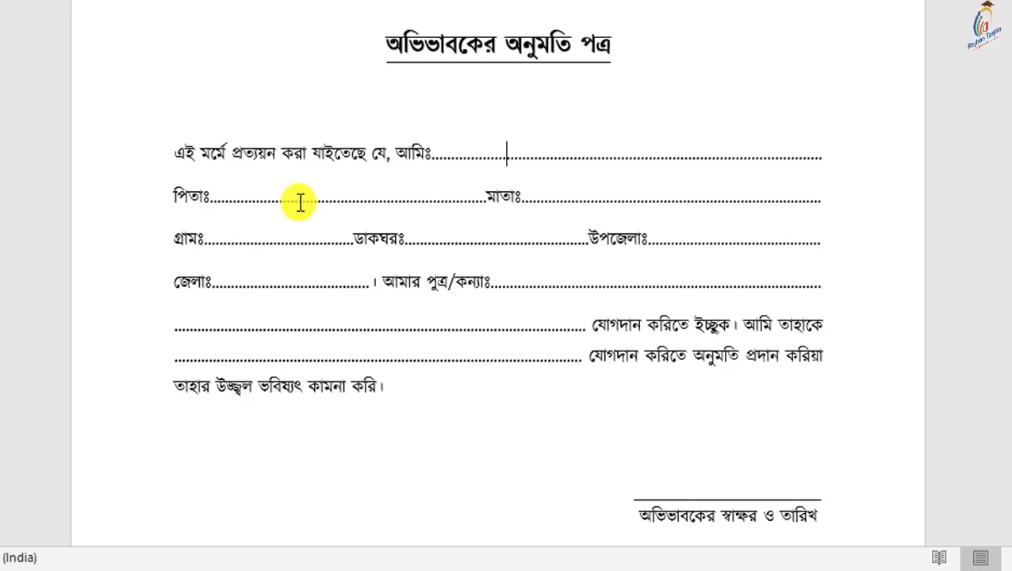
pyautogui.click(301, 202)
pyautogui.click(605, 196)
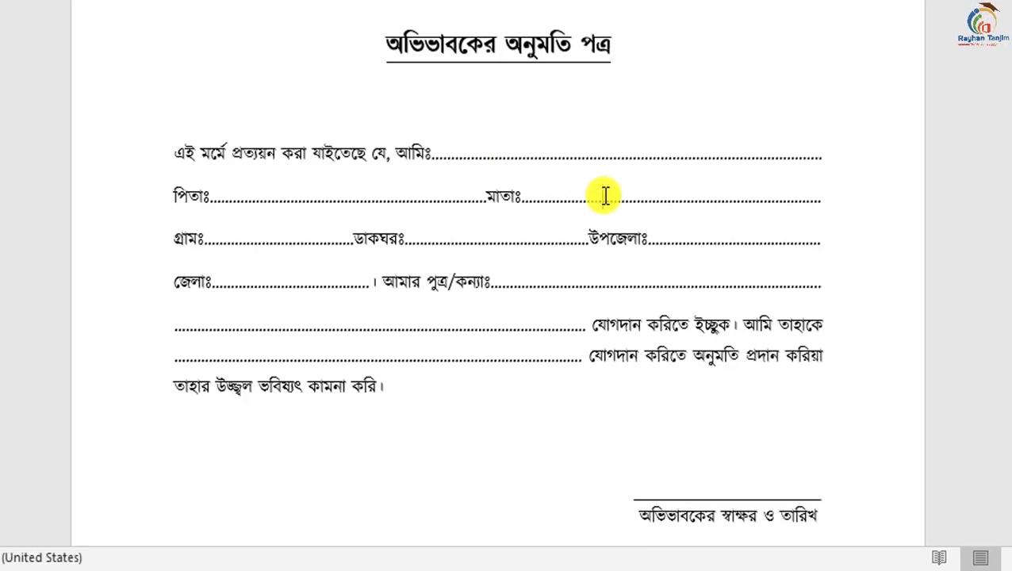
pyautogui.click(250, 240)
pyautogui.click(457, 241)
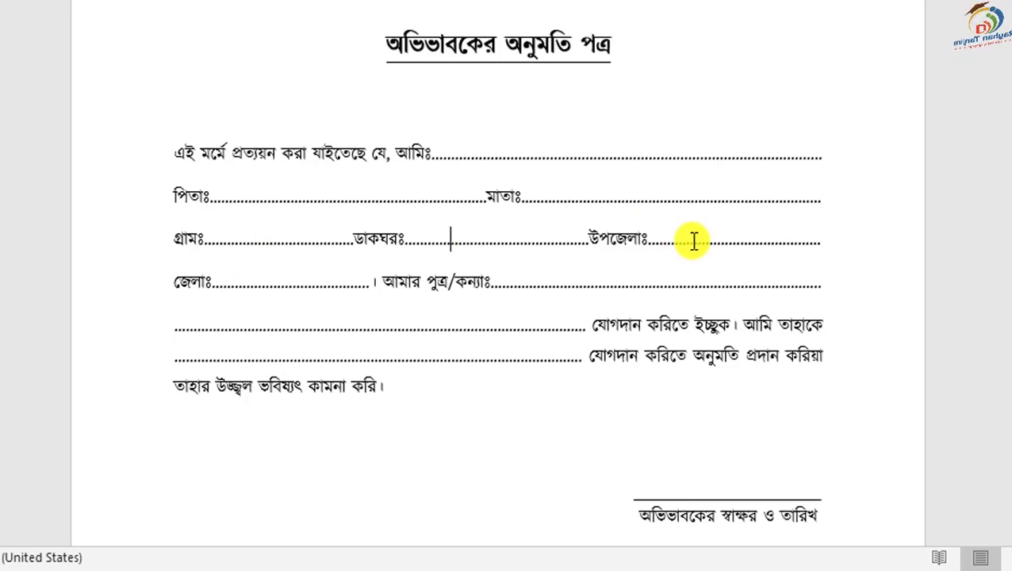
pyautogui.click(692, 239)
pyautogui.click(282, 284)
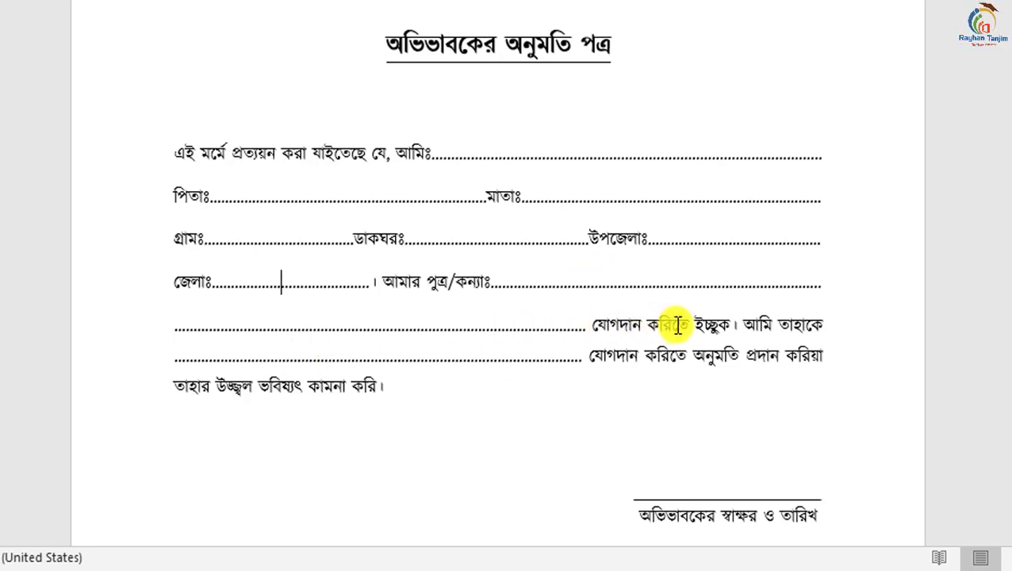
pyautogui.click(312, 327)
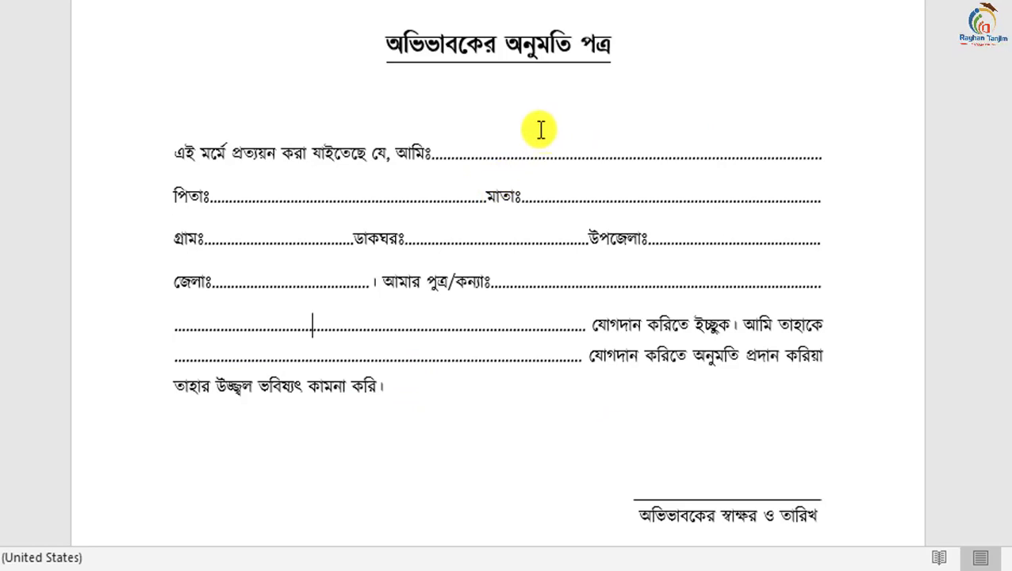
pyautogui.click(302, 196)
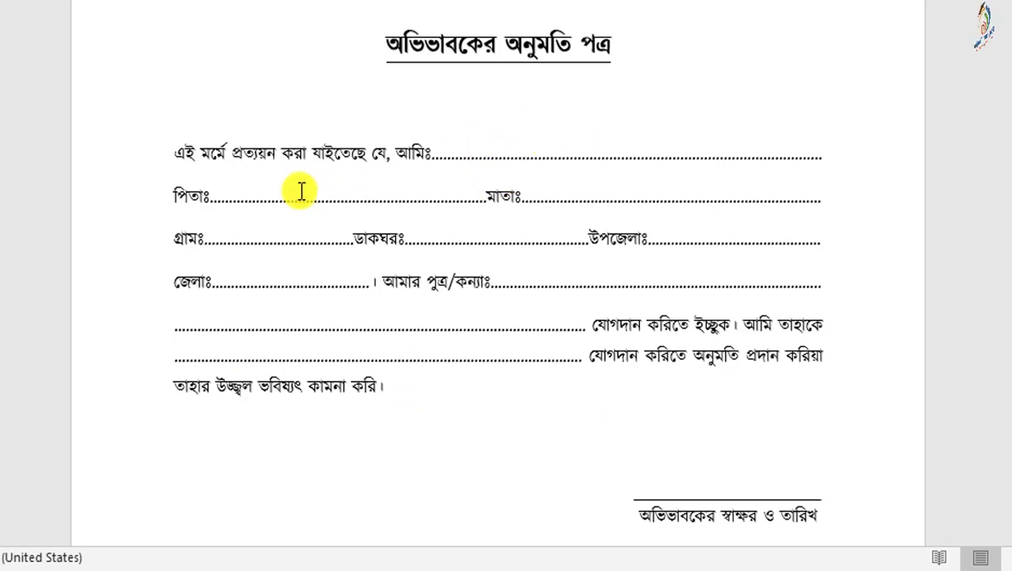
pyautogui.click(579, 194)
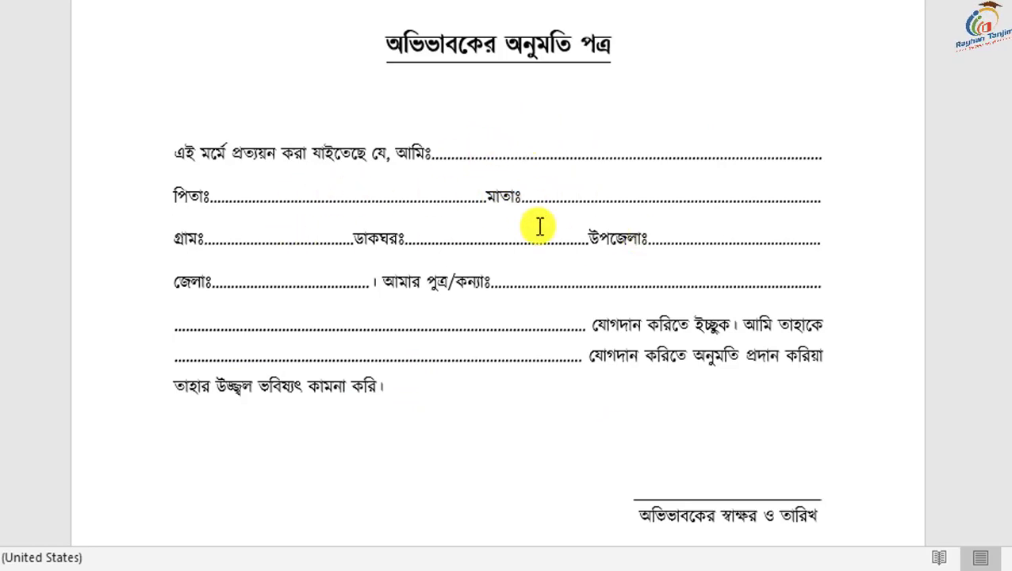
pyautogui.click(548, 278)
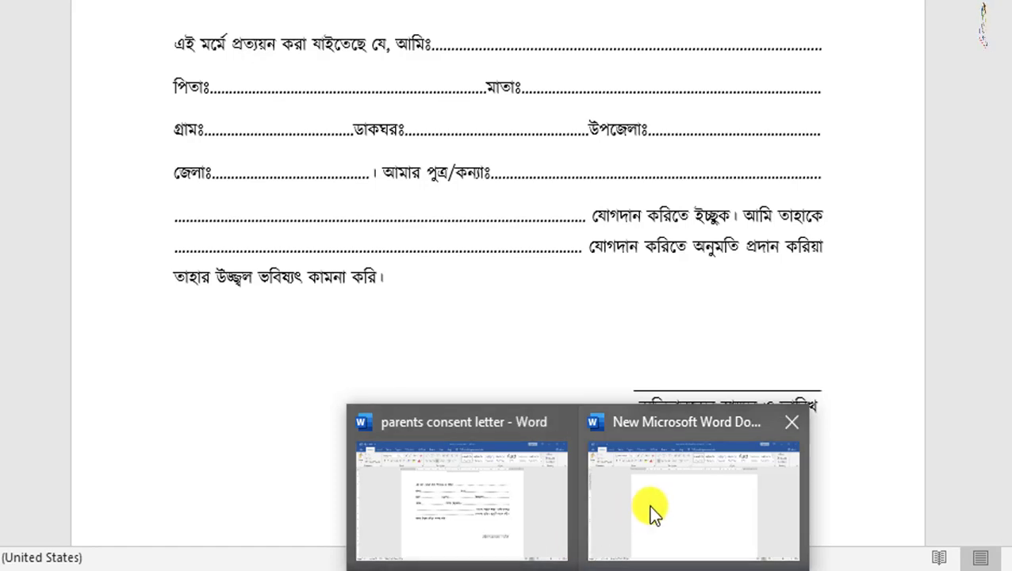
# In the blank document, choose the Kalpurush font and type the title অভিভাবকের অনুমতিপত্র
pyautogui.click(648, 506)
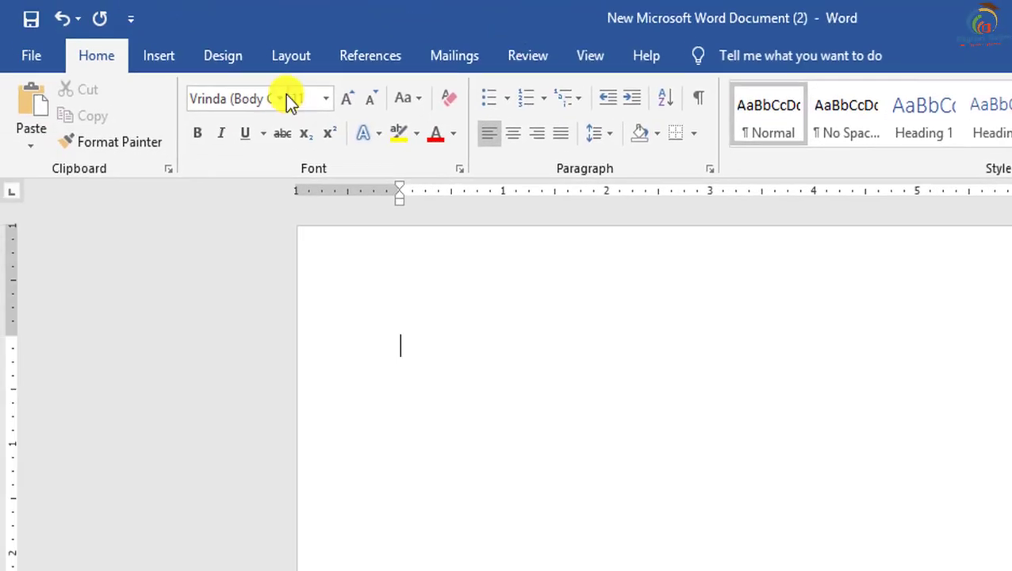
pyautogui.click(237, 99)
pyautogui.write('kaCalib')
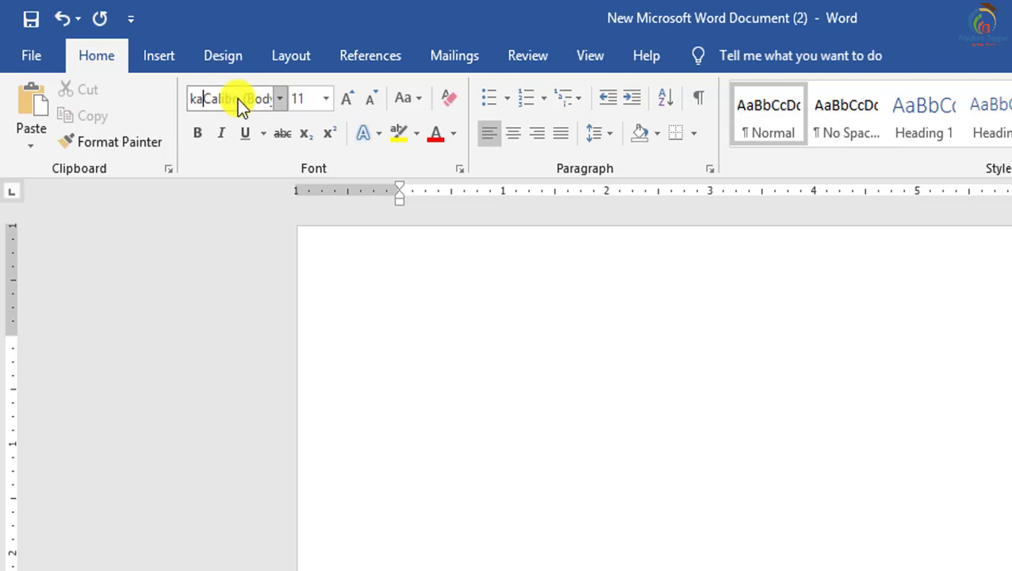
pyautogui.press('BackSpace')
pyautogui.press('BackSpace')
pyautogui.write('ka')
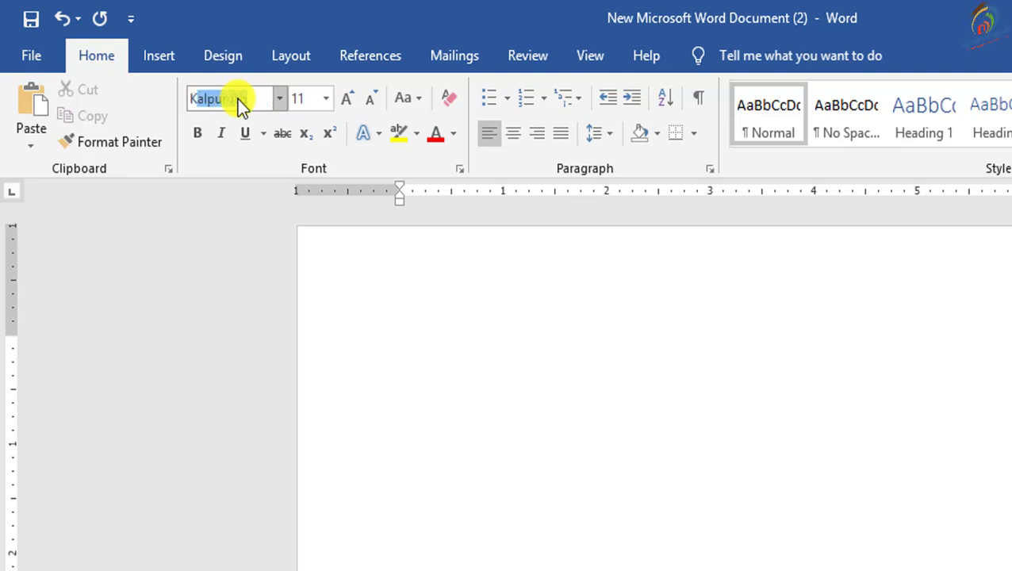
pyautogui.press('Return')
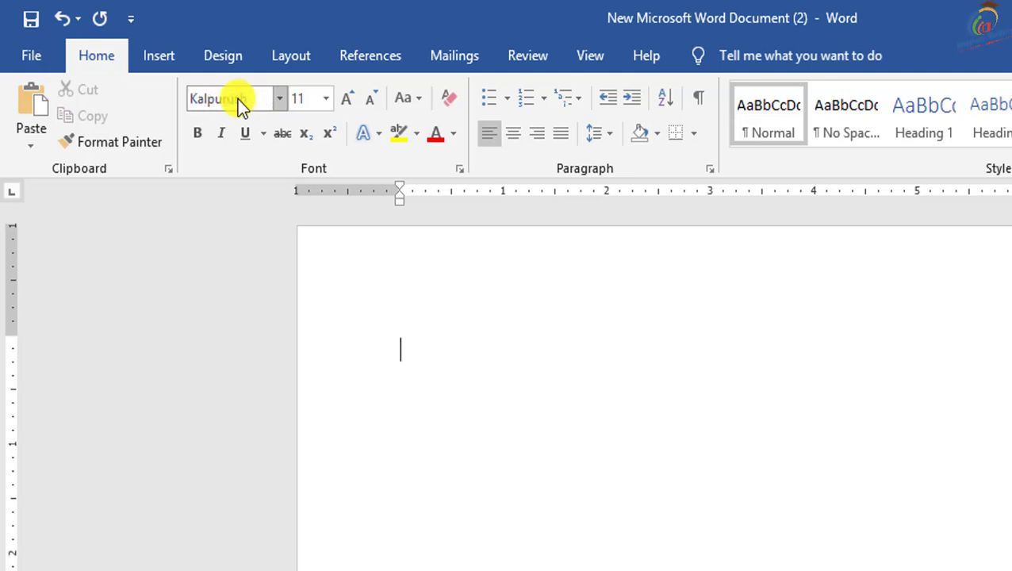
pyautogui.write('obhibhabker o')
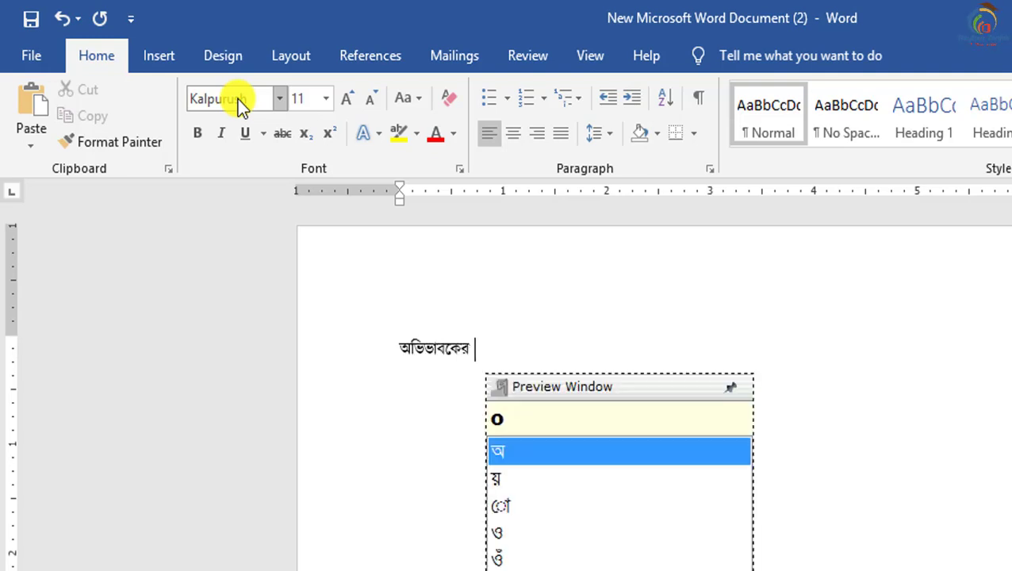
pyautogui.write('num')
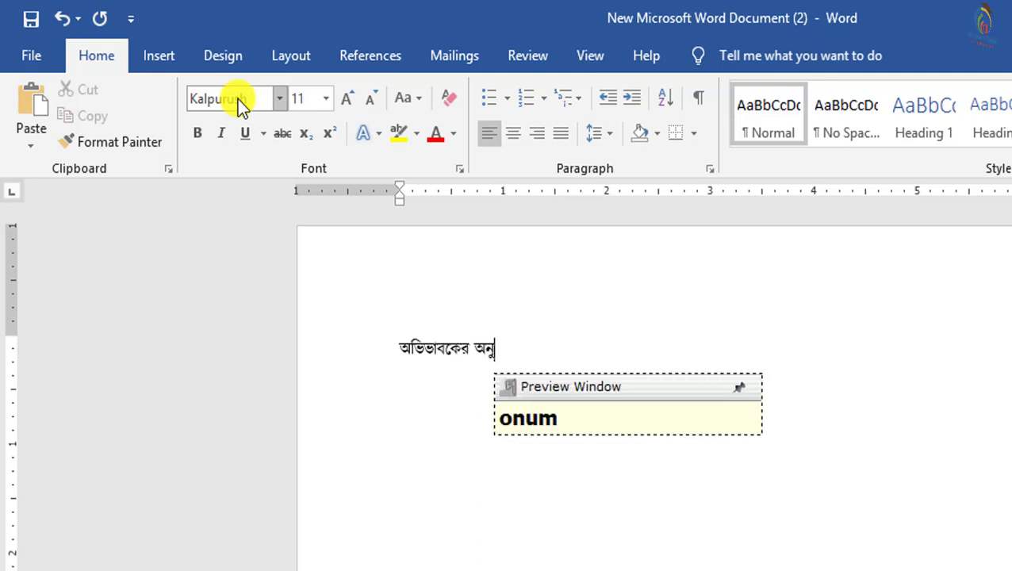
pyautogui.write('otipotr')
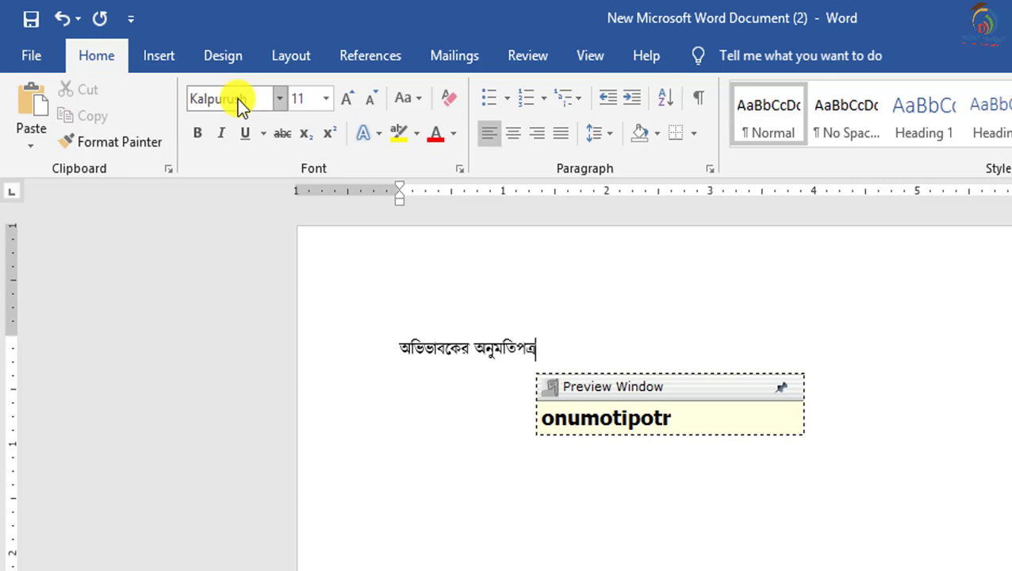
# Make the title bold, underlined, 16 pt and centred
pyautogui.tripleClick(389, 354)
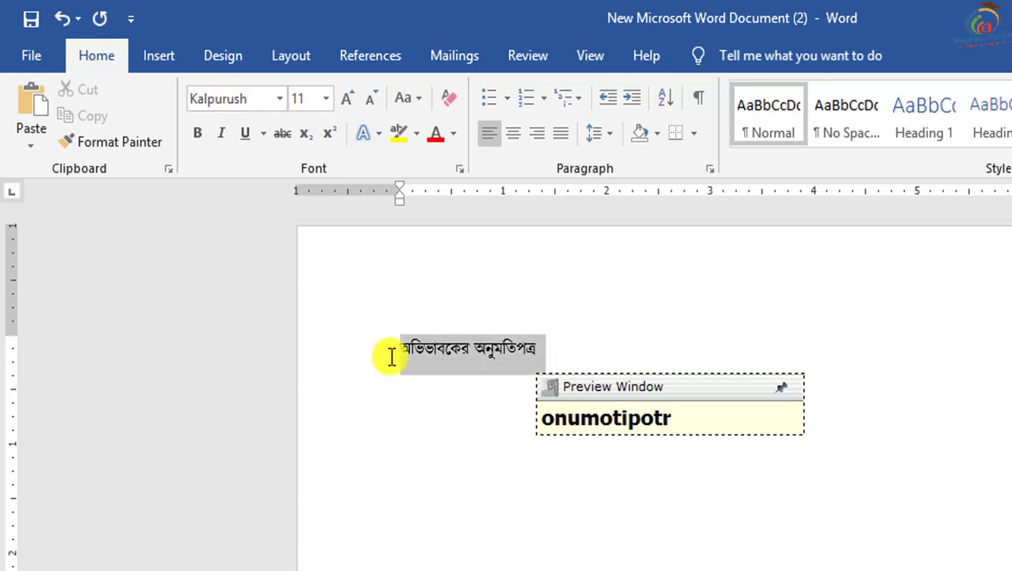
pyautogui.click(200, 133)
pyautogui.click(245, 140)
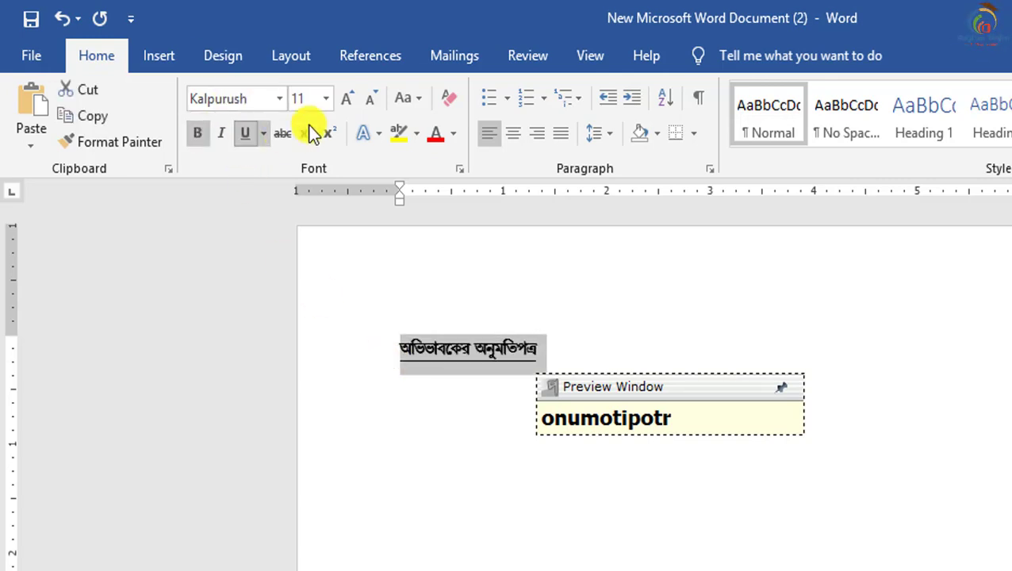
pyautogui.click(354, 102)
pyautogui.click(355, 101)
pyautogui.click(354, 102)
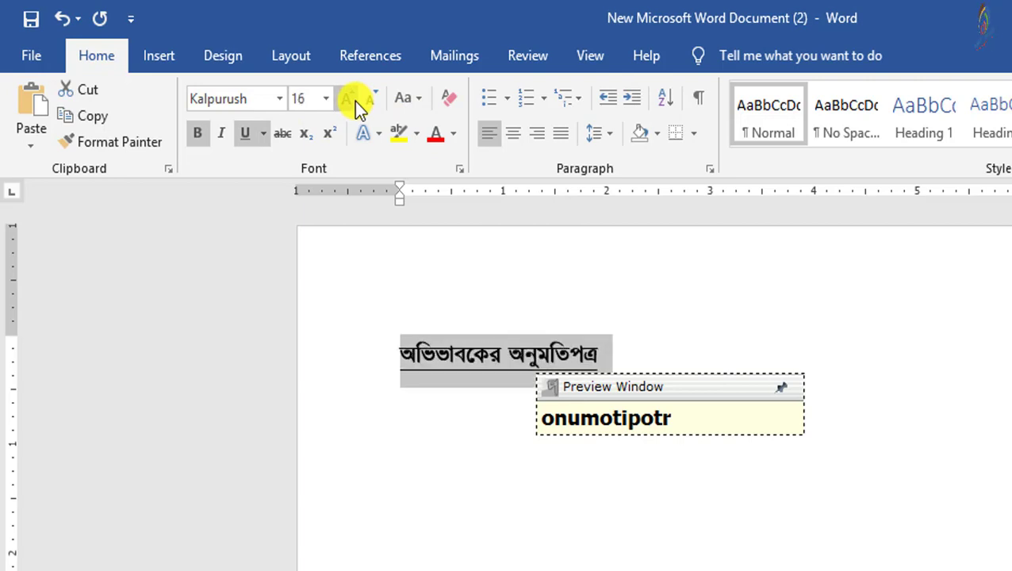
pyautogui.click(513, 133)
# Start a new left-aligned line below the title
pyautogui.click(849, 385)
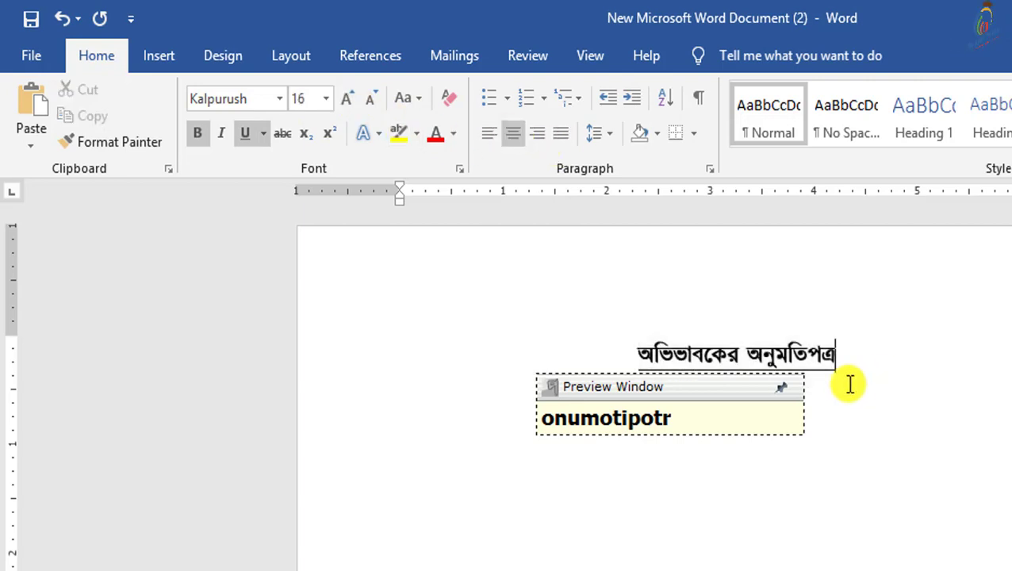
pyautogui.moveTo(697, 388); pyautogui.dragTo(755, 560)
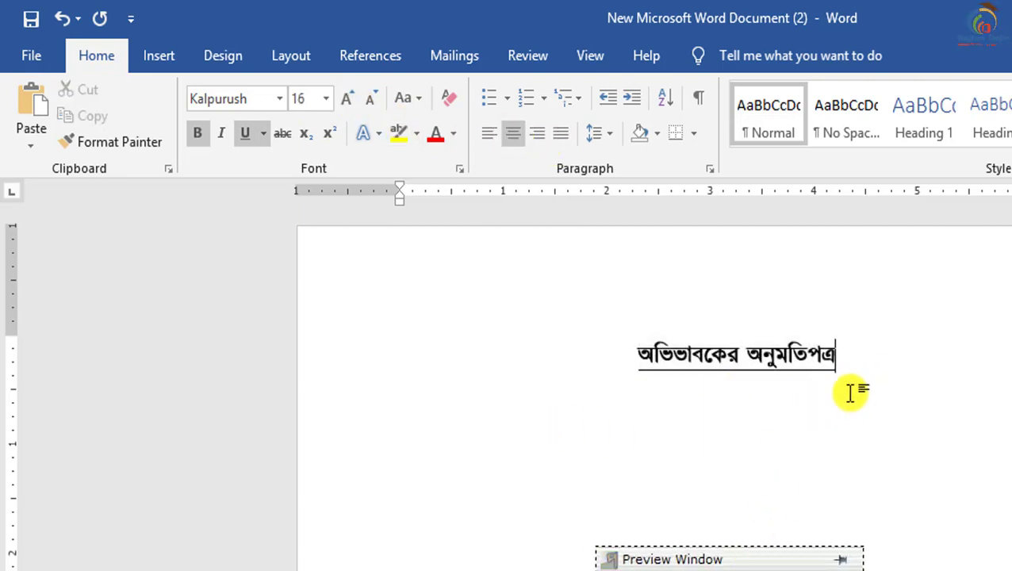
pyautogui.press('Return')
pyautogui.press('Return')
pyautogui.press('Return')
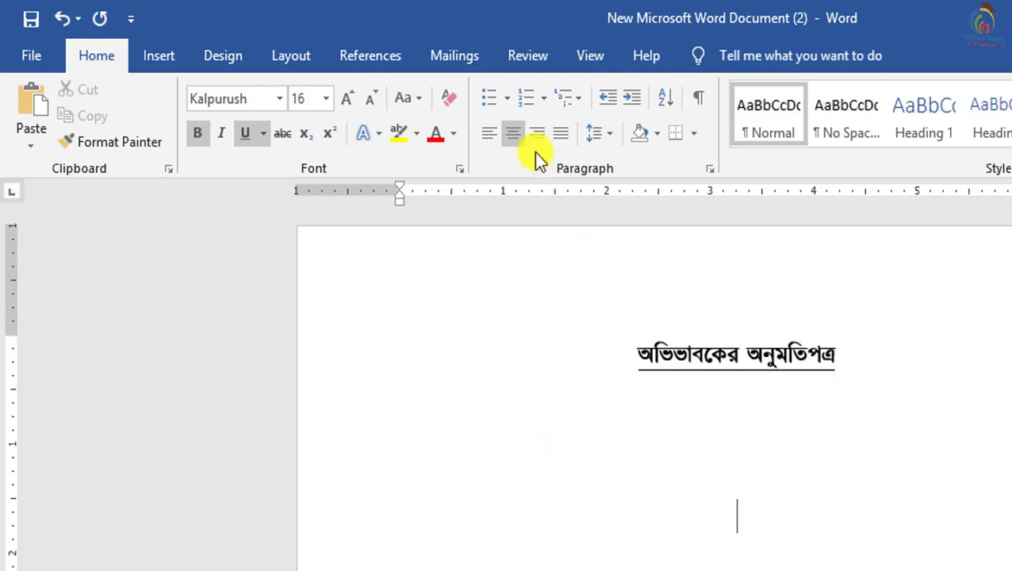
pyautogui.click(492, 130)
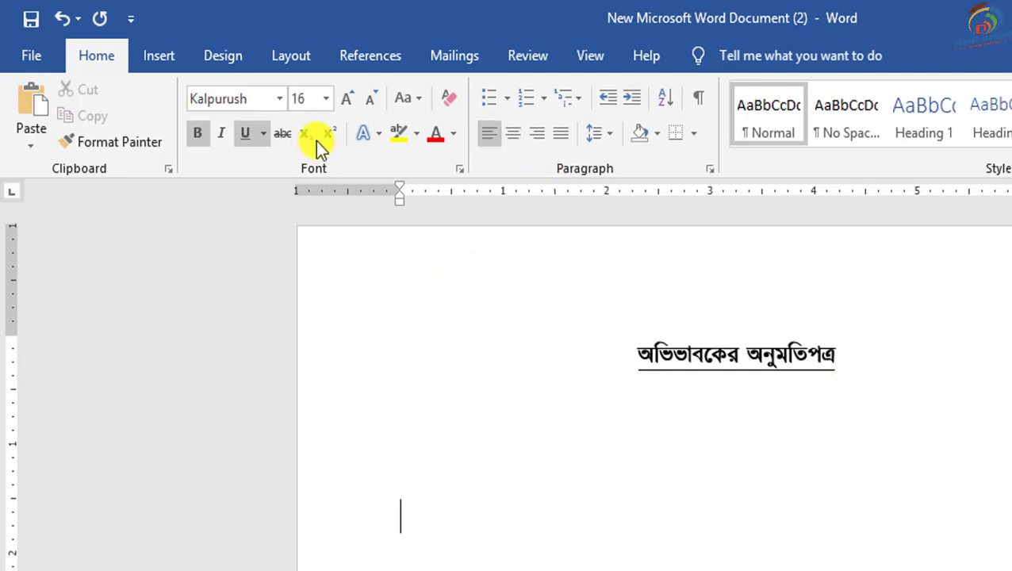
# Set the body text to 12 pt with underlining turned off
pyautogui.click(370, 98)
pyautogui.click(370, 99)
pyautogui.click(371, 98)
pyautogui.click(370, 99)
pyautogui.click(347, 98)
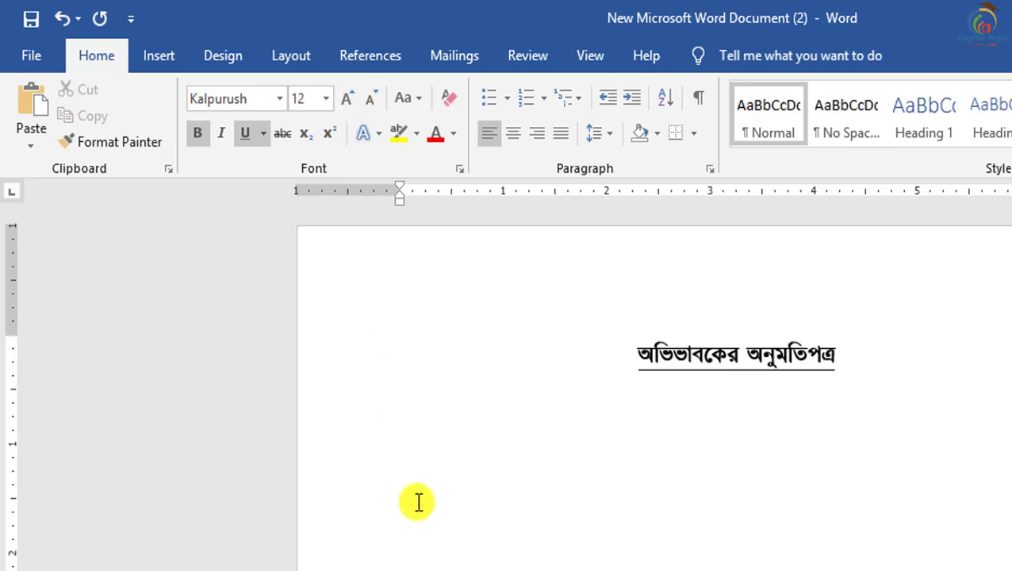
pyautogui.write('b')
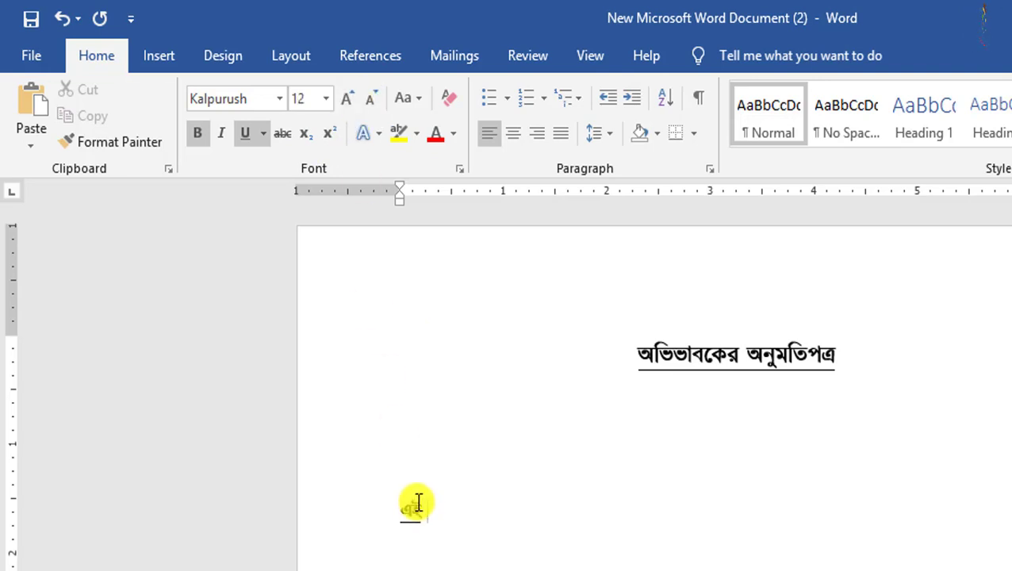
pyautogui.press('BackSpace')
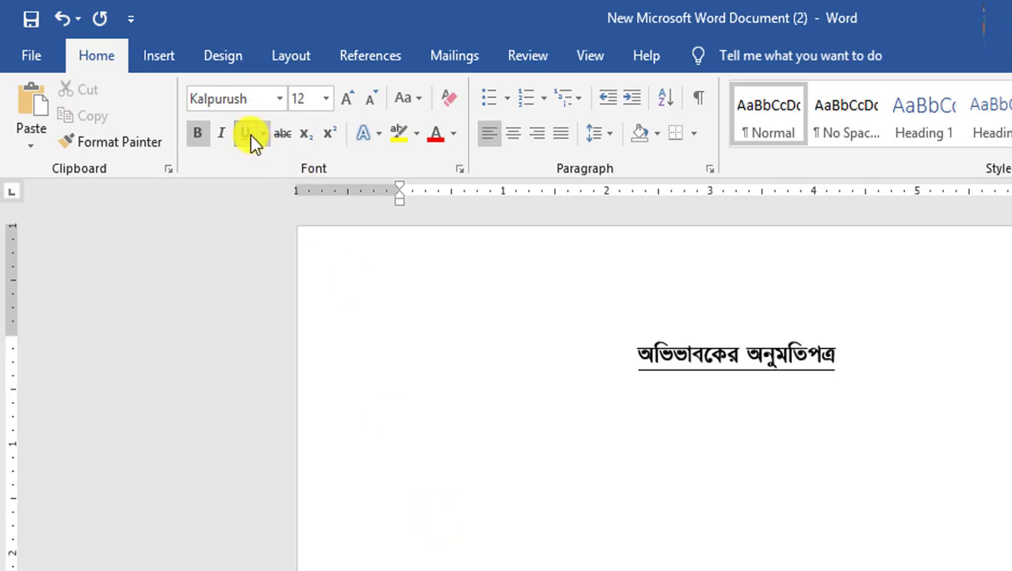
pyautogui.click(250, 134)
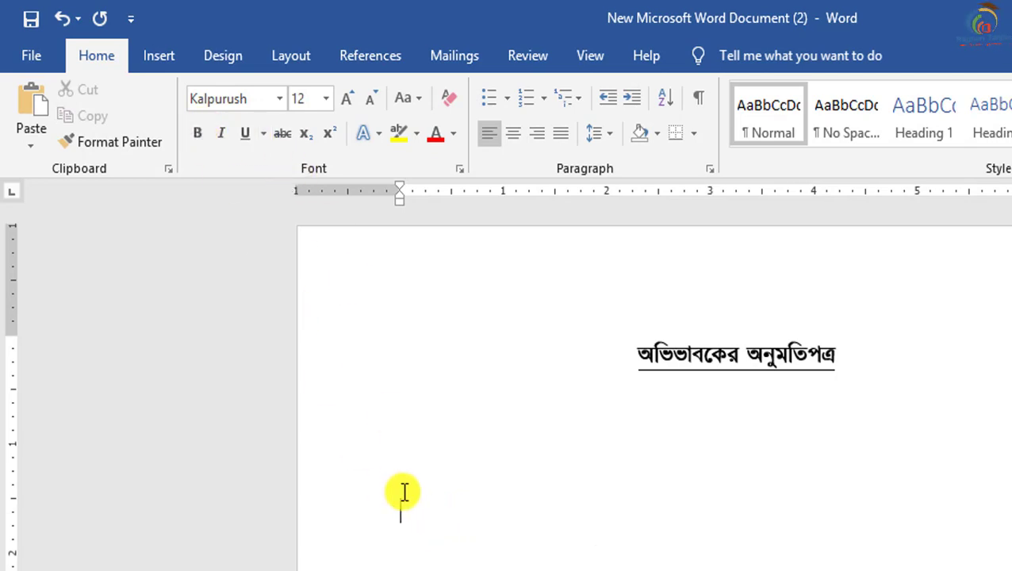
# Type 'এই মর্মে প্রত্যয়ন করা যাচ্ছে যে, আমিঃ' followed by a row of dots
pyautogui.write('এই মর্মে প্রত্য')
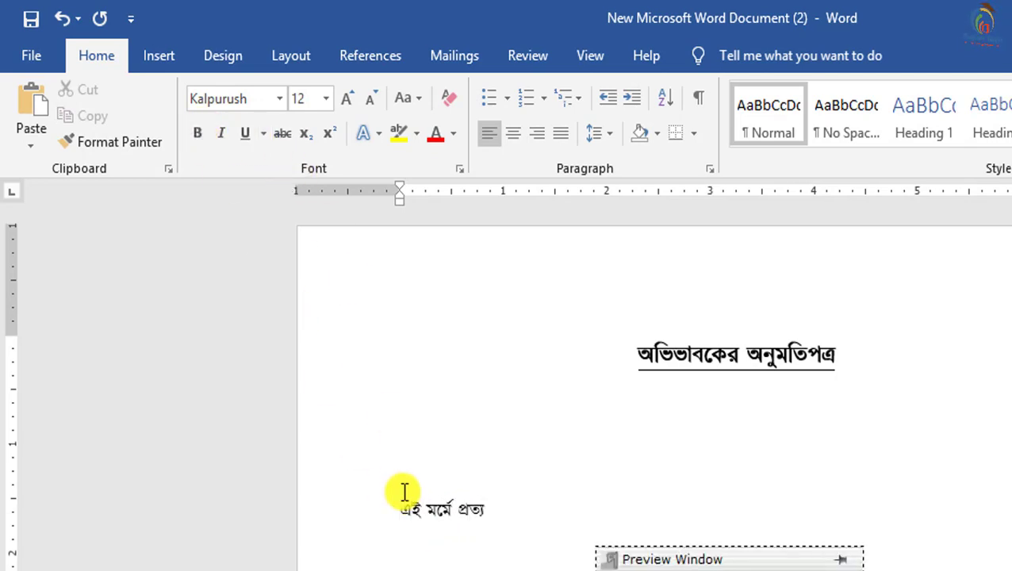
pyautogui.write('য়ন করা য')
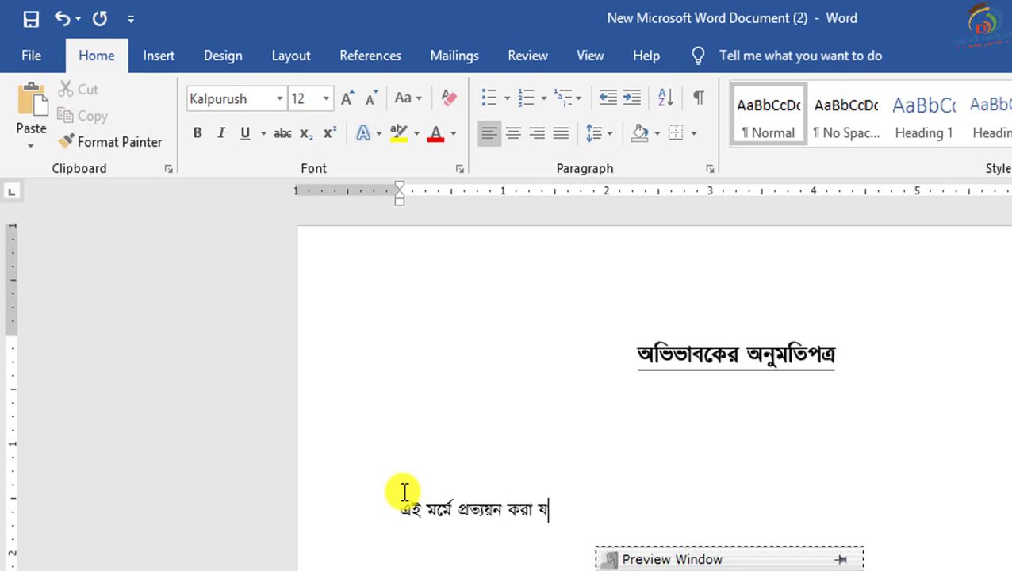
pyautogui.write('াচ্ছ')
pyautogui.write('ে ')
pyautogui.write('যে, আম')
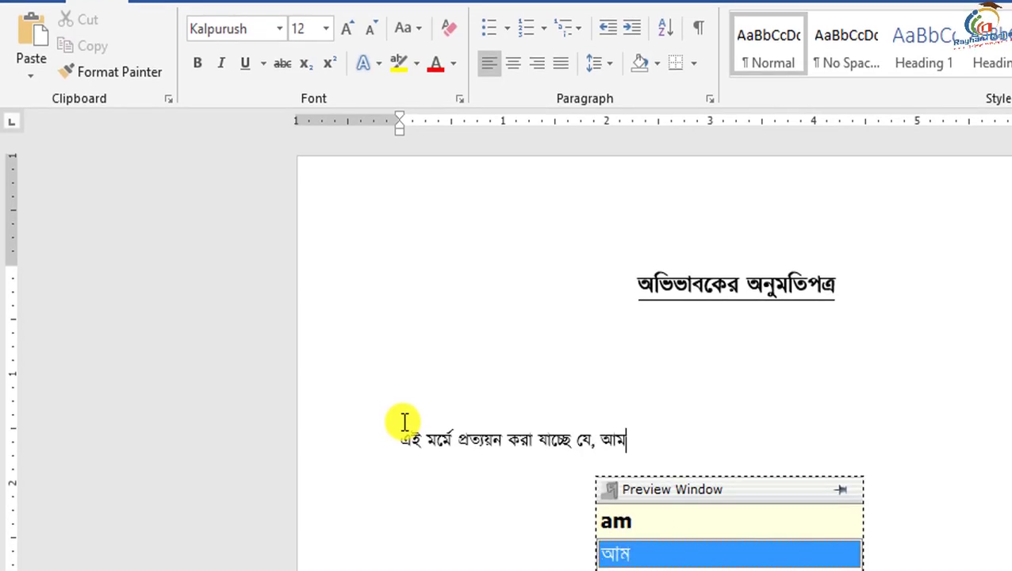
pyautogui.write('িঃ')
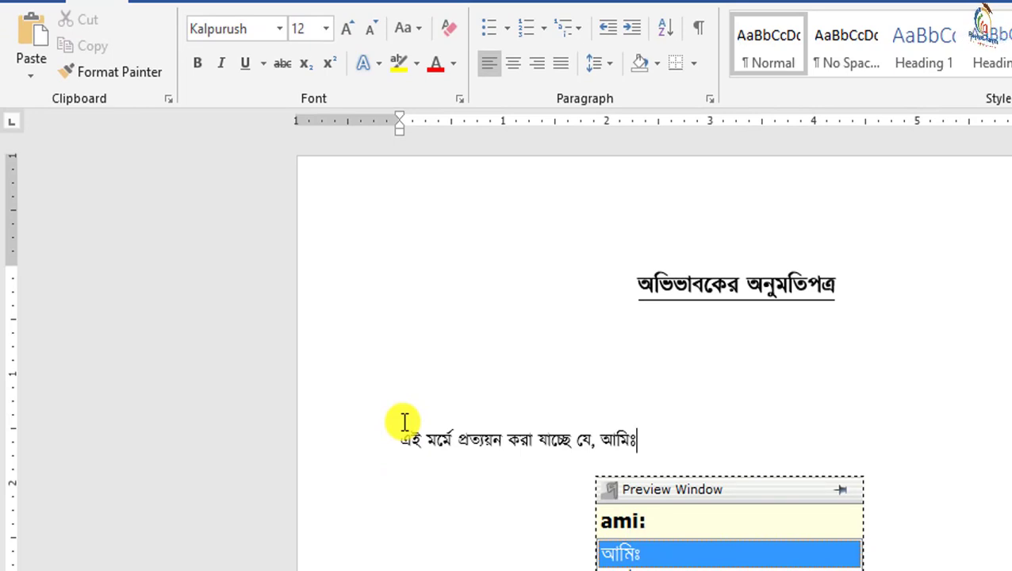
pyautogui.press('Escape')
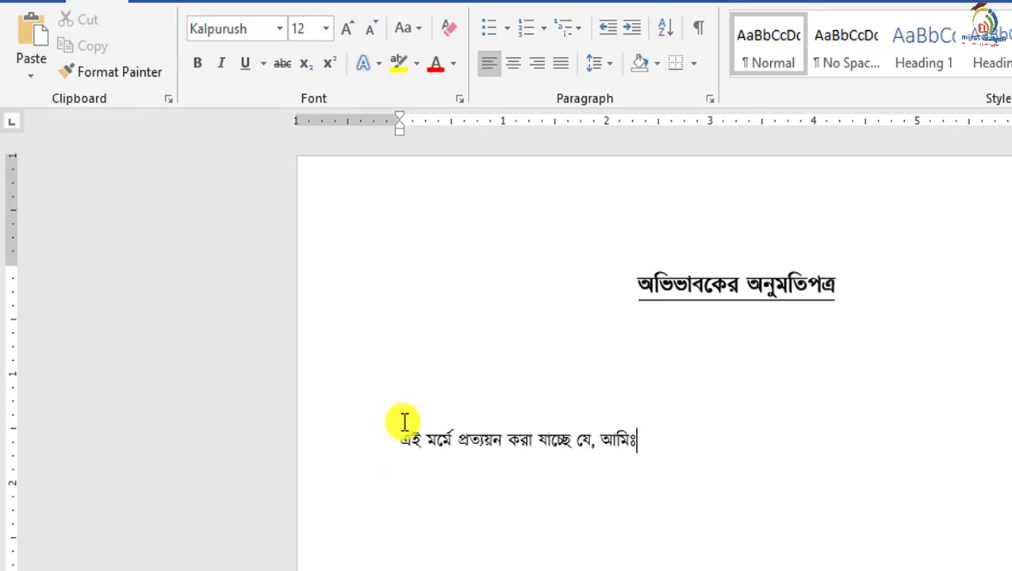
pyautogui.write('.......................................')
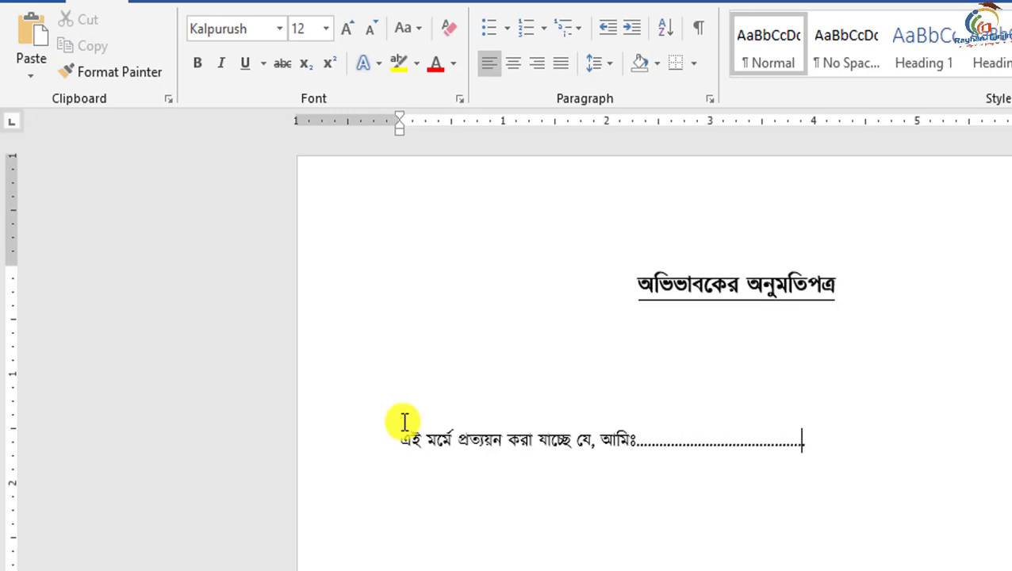
pyautogui.write('..........................')
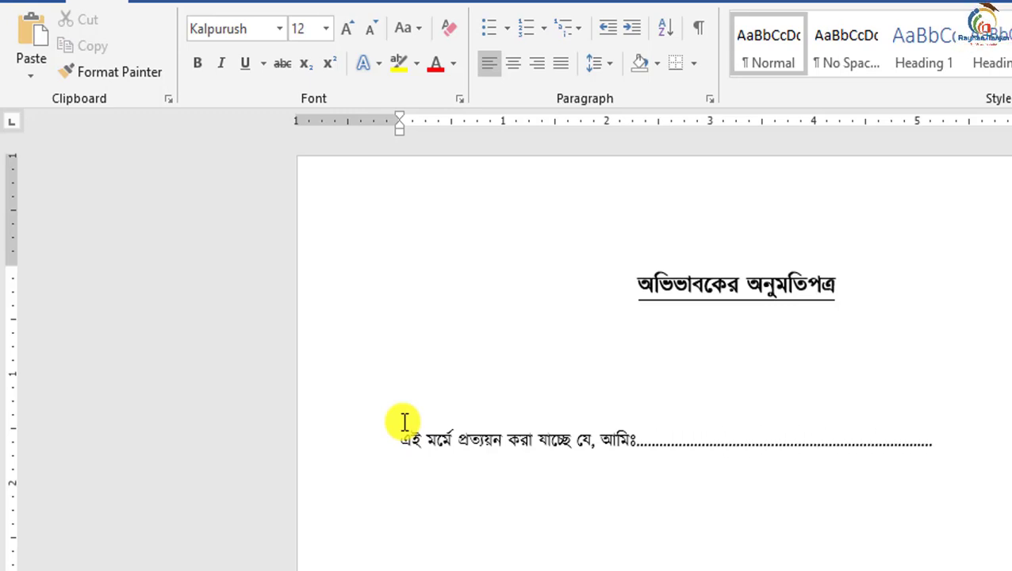
pyautogui.write('........')
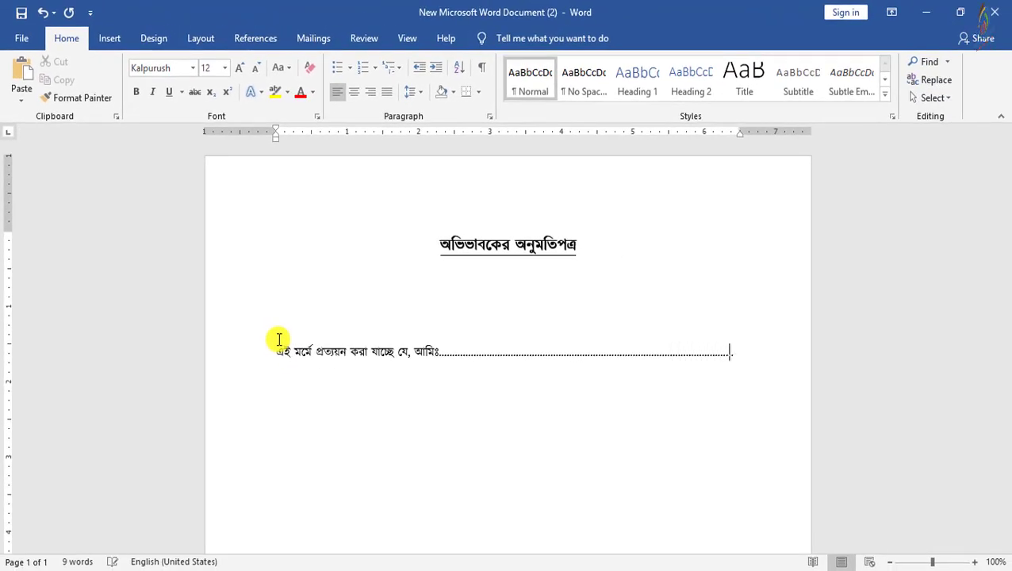
pyautogui.write('..')
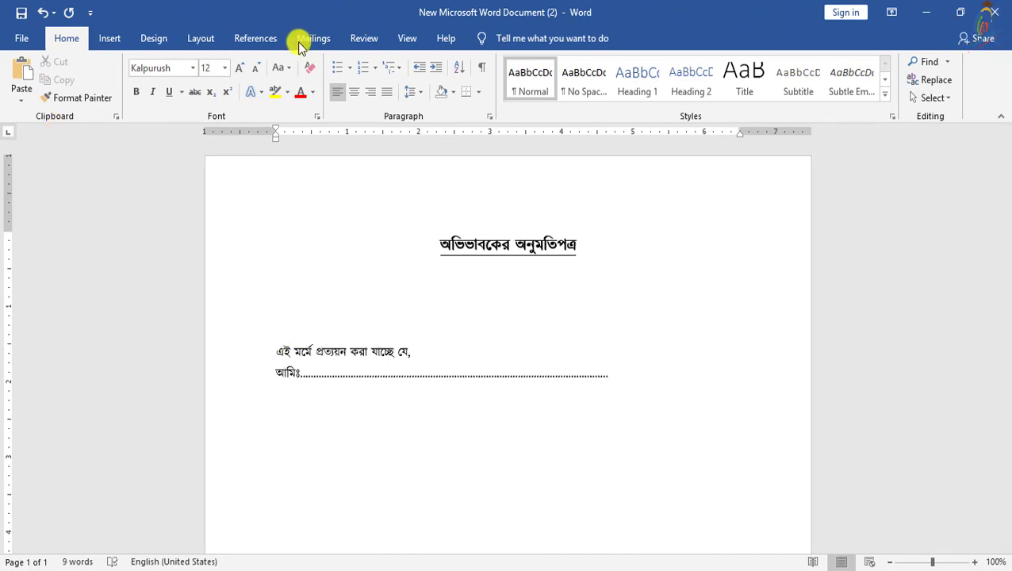
# Set the page to A4 with Normal margins and trim the dotted blank to fit
pyautogui.click(208, 43)
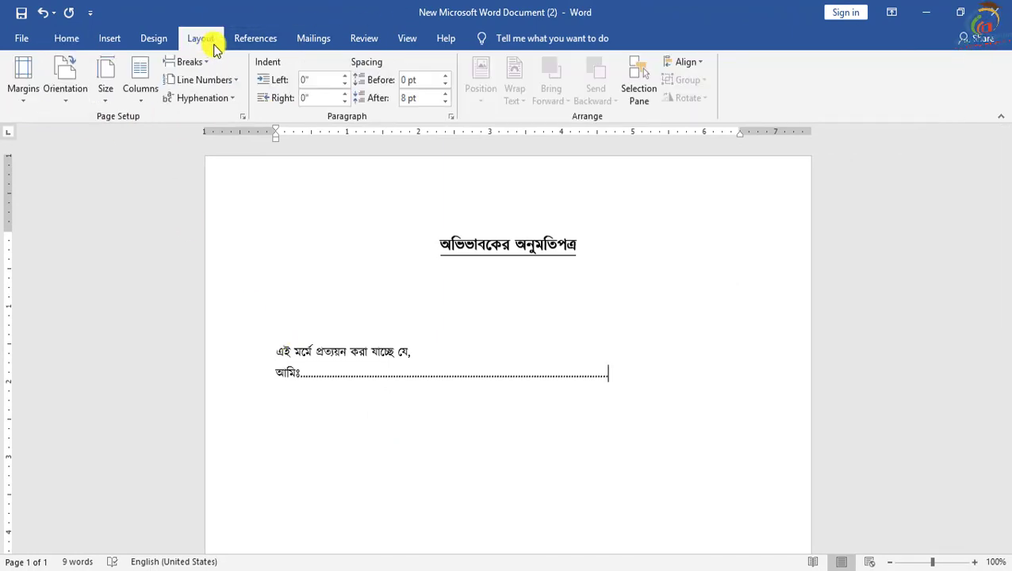
pyautogui.click(108, 95)
pyautogui.click(136, 339)
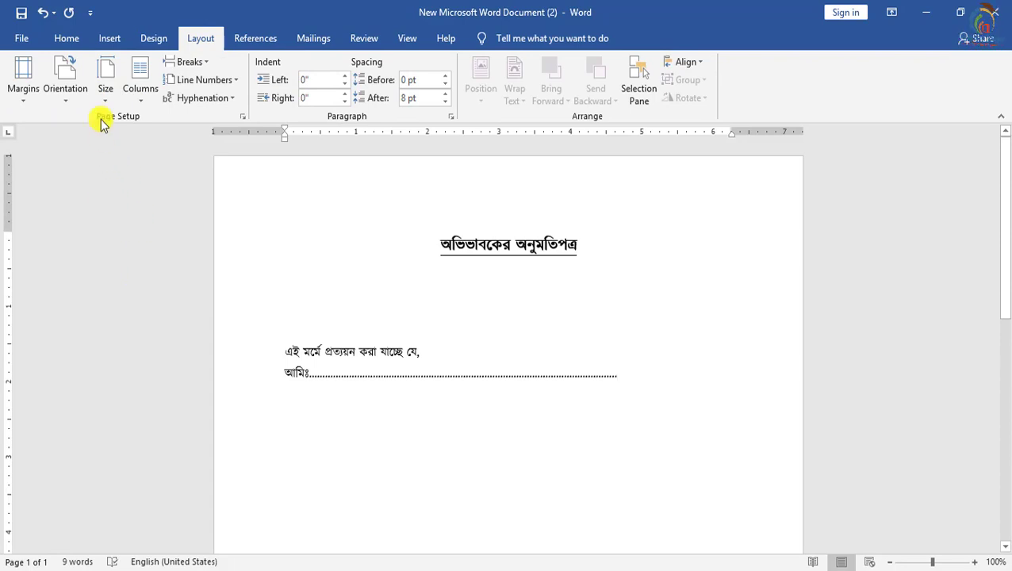
pyautogui.click(30, 102)
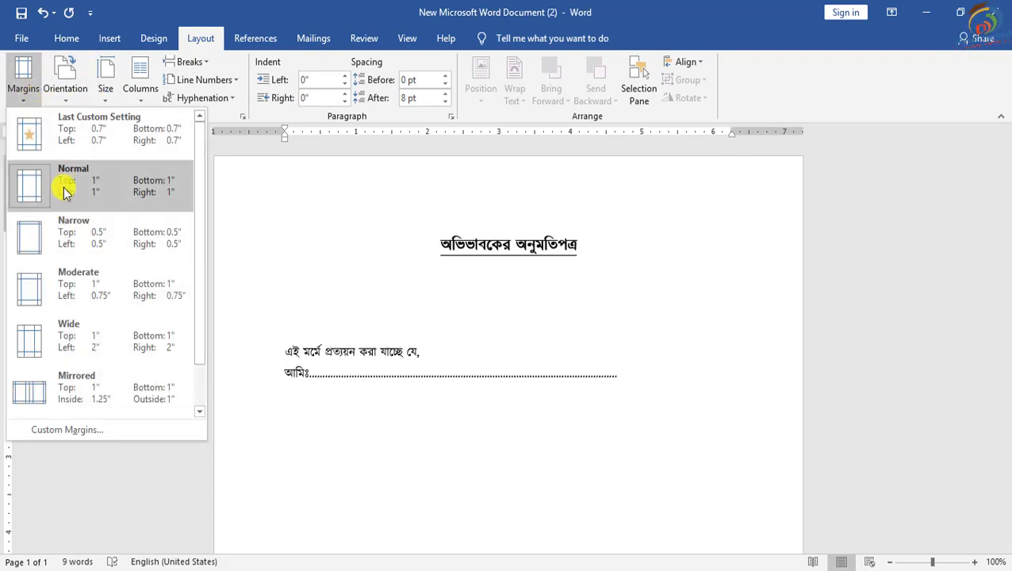
pyautogui.click(64, 189)
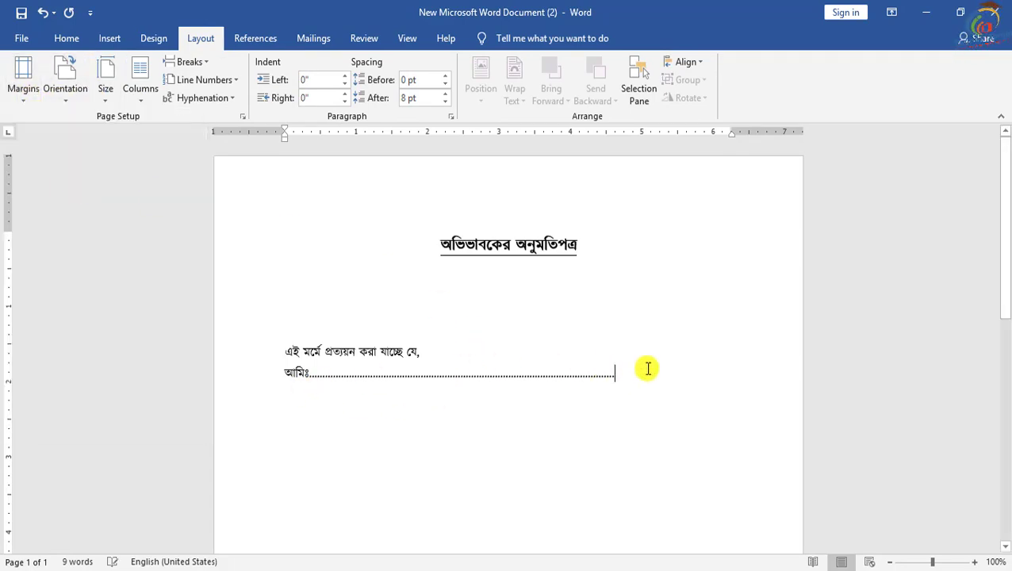
pyautogui.press('BackSpace')
pyautogui.press('BackSpace')
pyautogui.press('BackSpace')
pyautogui.press('BackSpace')
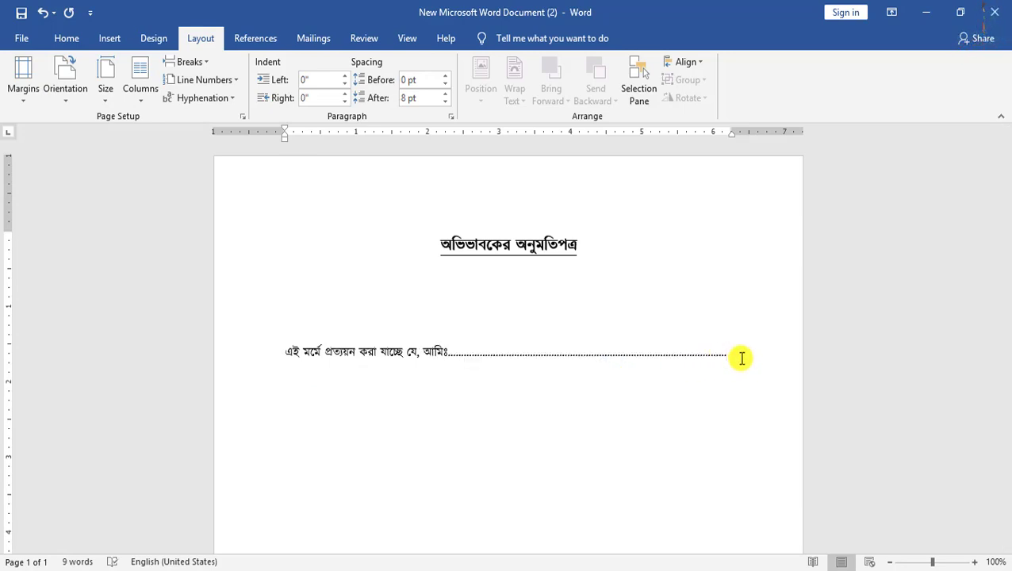
# Type the Bengali labels পিতাঃ and মাতাঃ, each followed by a dotted fill-in blank
pyautogui.press('F12')
pyautogui.write('pi')
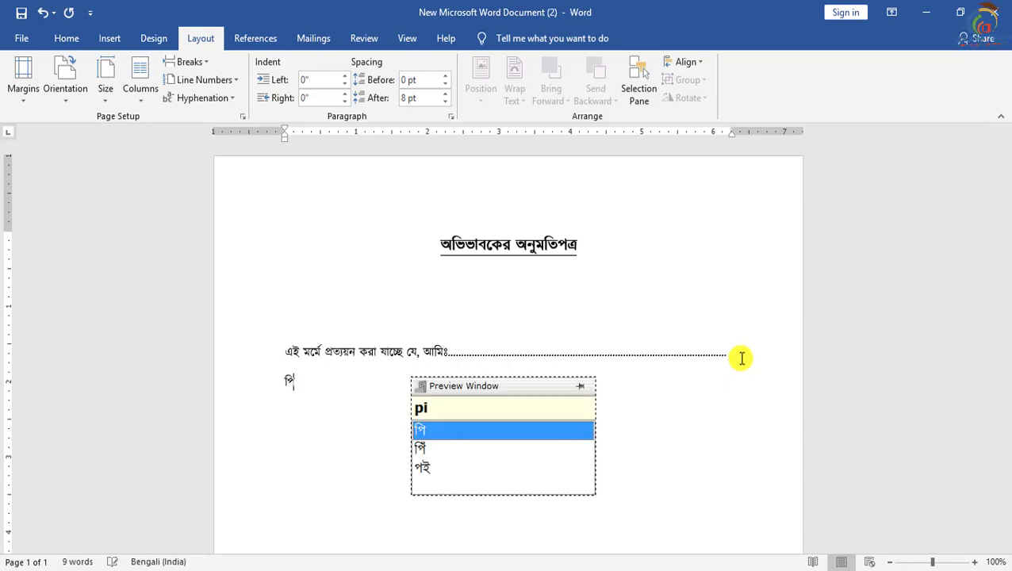
pyautogui.write('ta')
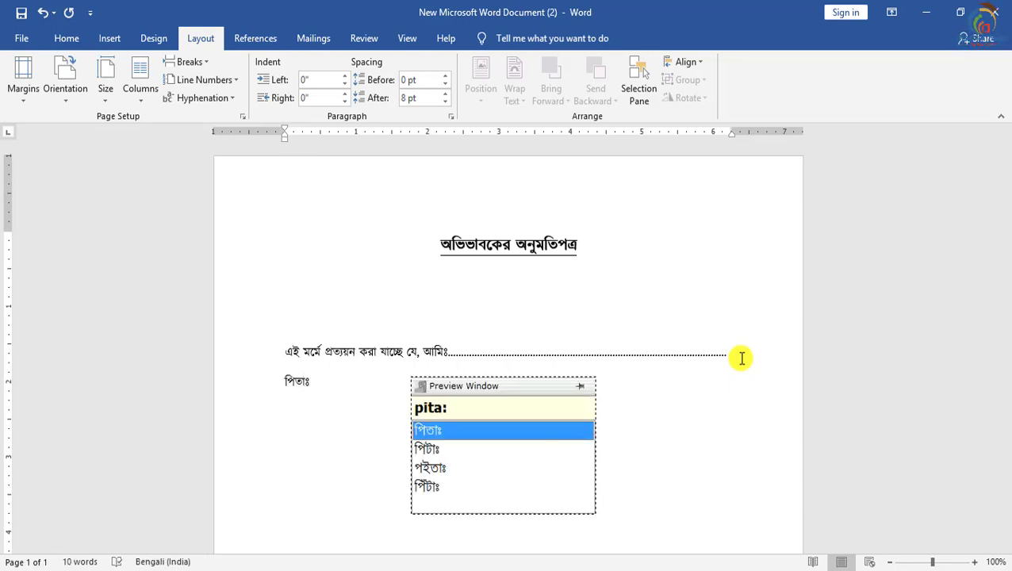
pyautogui.press('F12')
pyautogui.write('.........')
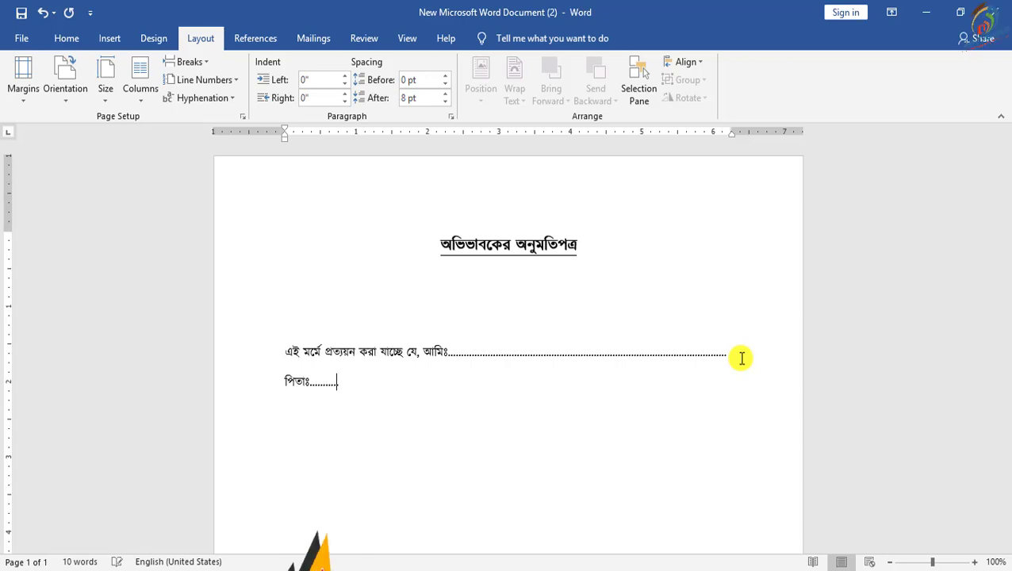
pyautogui.write('...............................................')
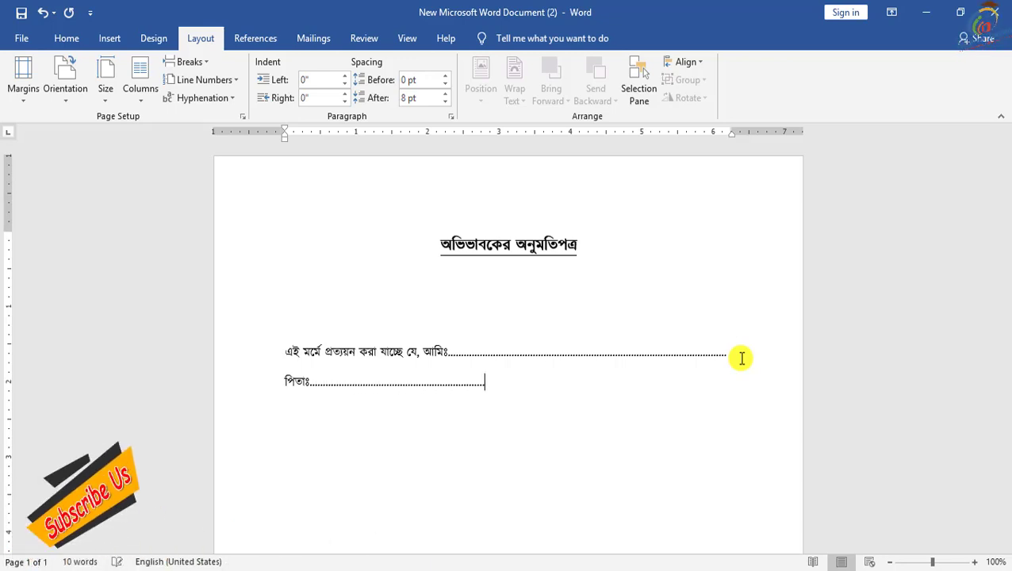
pyautogui.press('F12')
pyautogui.write('mata')
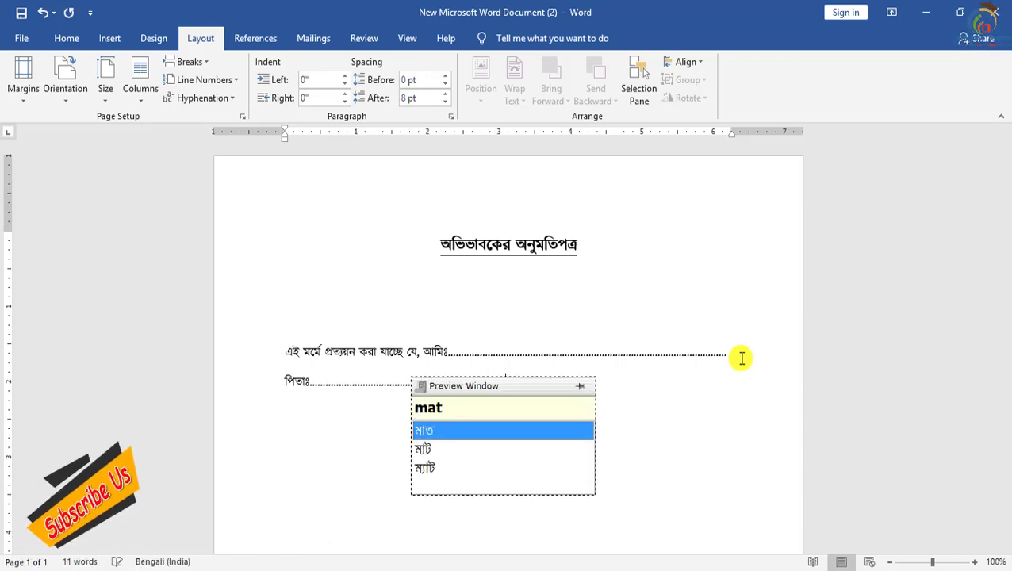
pyautogui.write(':')
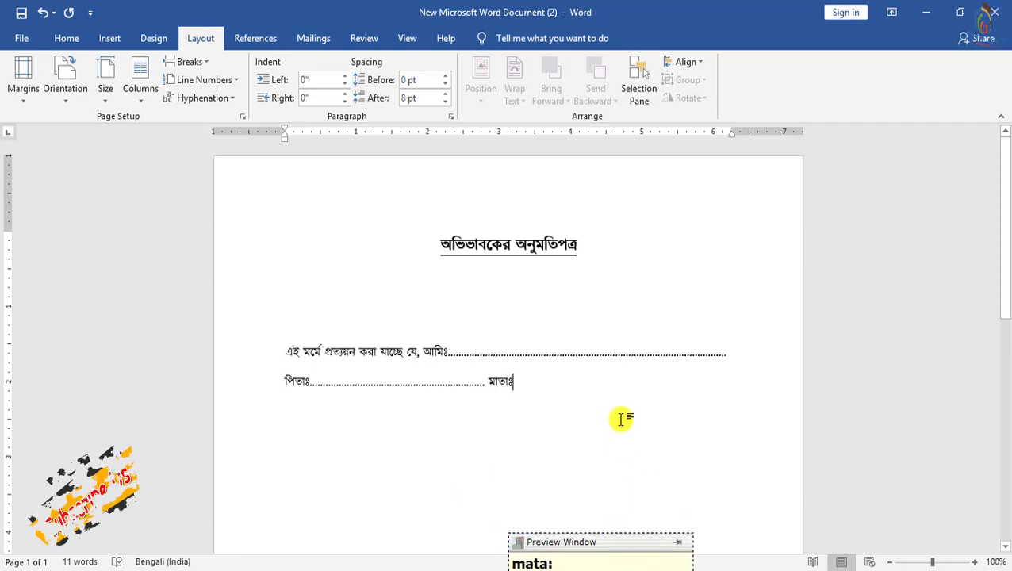
pyautogui.press('F12')
pyautogui.write('.........................')
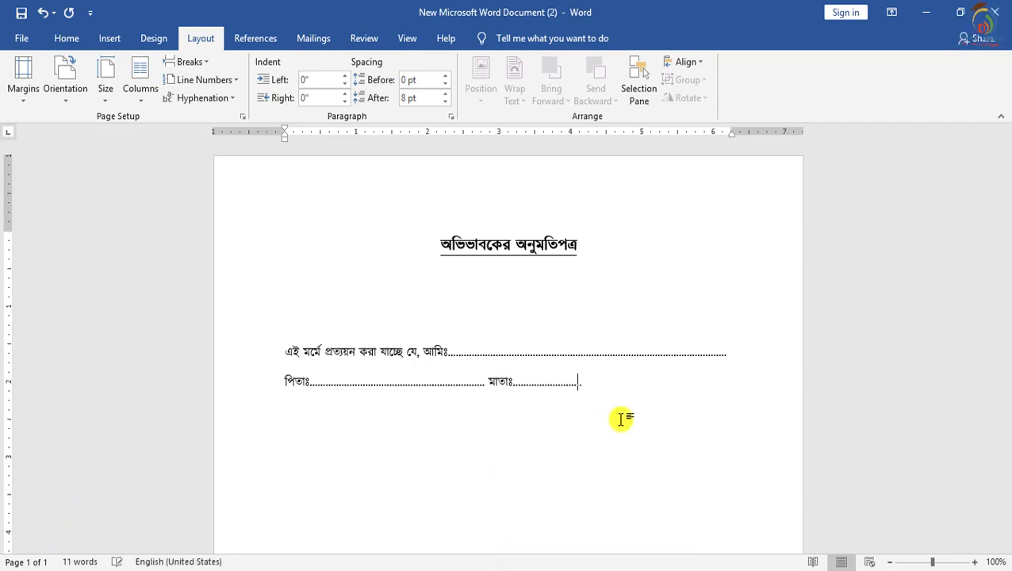
pyautogui.scroll(-3, 661, 435)
pyautogui.write('............')
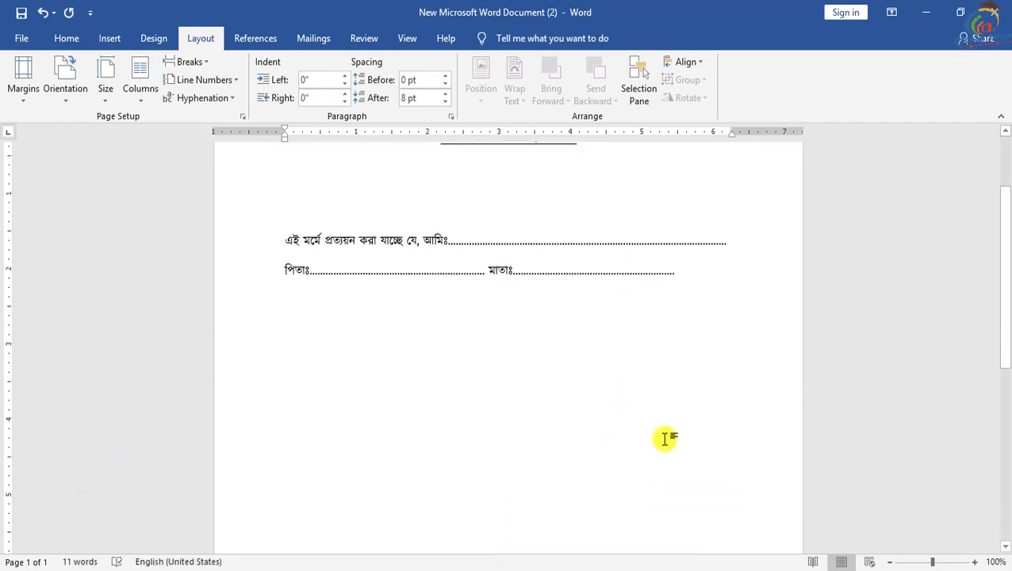
# Add blank lines, then type অভিভাবকের সাক্ষর ও তারিখ low on the page toward the right
pyautogui.press('Return')
pyautogui.press('Return')
pyautogui.press('Return')
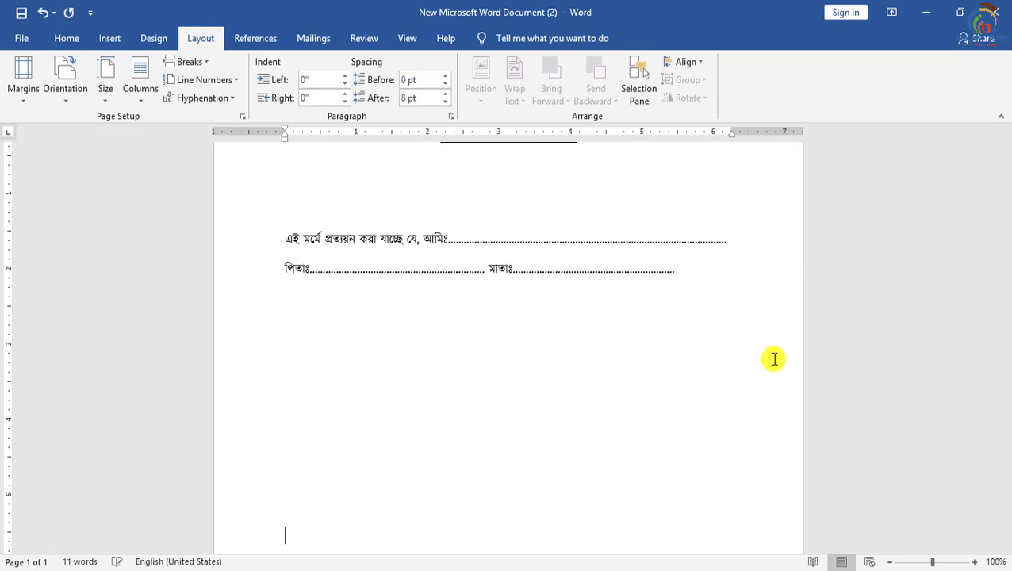
pyautogui.scroll(-2, 666, 418)
pyautogui.doubleClick(323, 467)
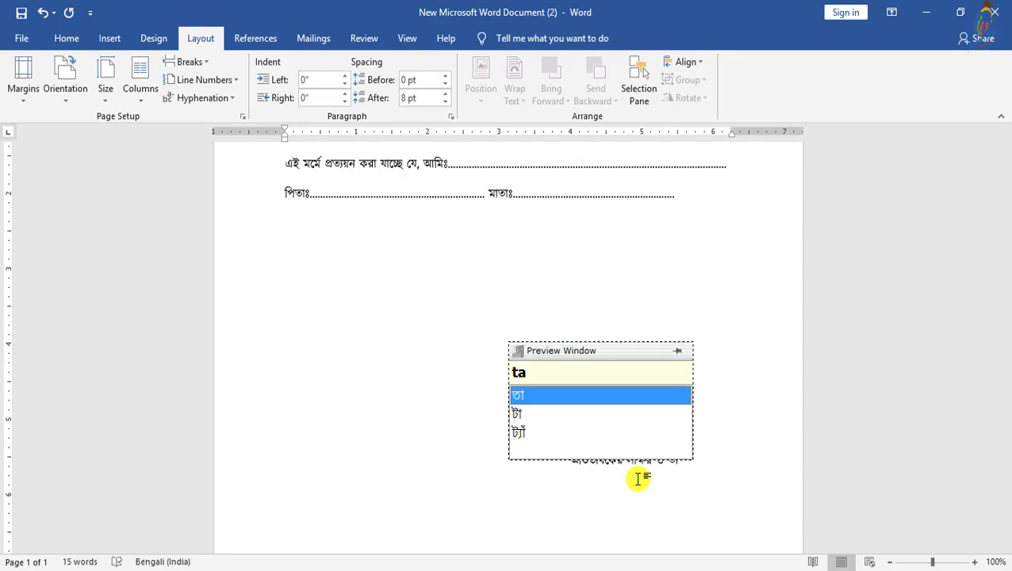
pyautogui.write('অভিভাবকের সাক্ষর ও তারিখ')
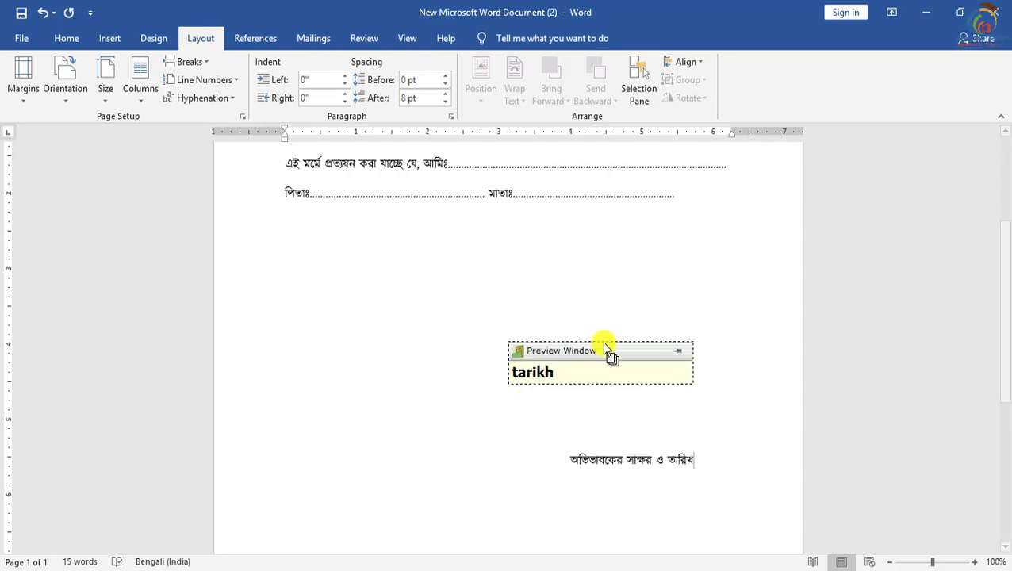
pyautogui.moveTo(603, 350)
pyautogui.mouseDown()
pyautogui.moveTo(266, 429)
pyautogui.moveTo(324, 466)
pyautogui.mouseUp()
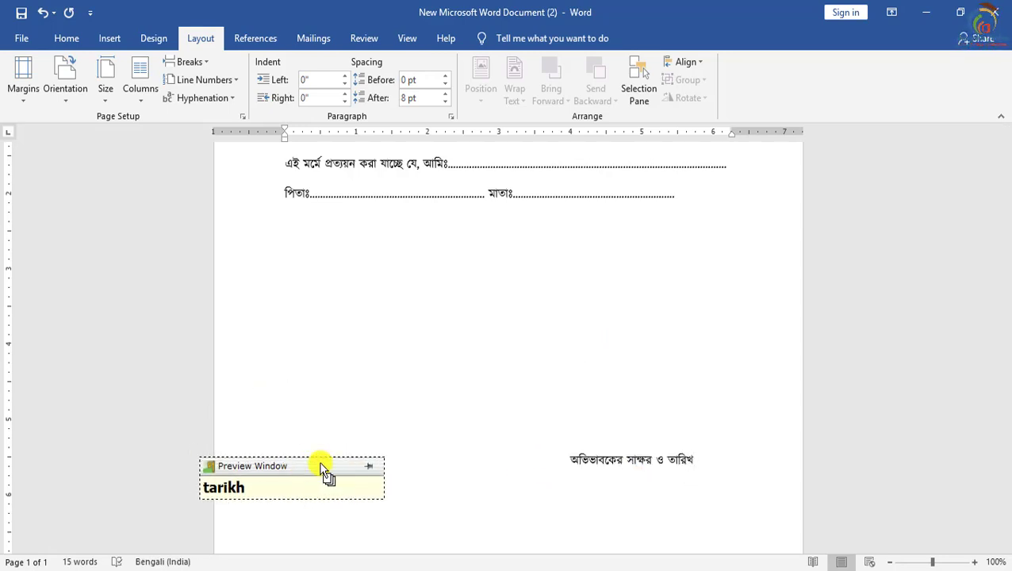
# Draw a straight line above অভিভাবকের সাক্ষর ও তারিখ and give it the first black shape style
pyautogui.click(67, 37)
pyautogui.click(106, 39)
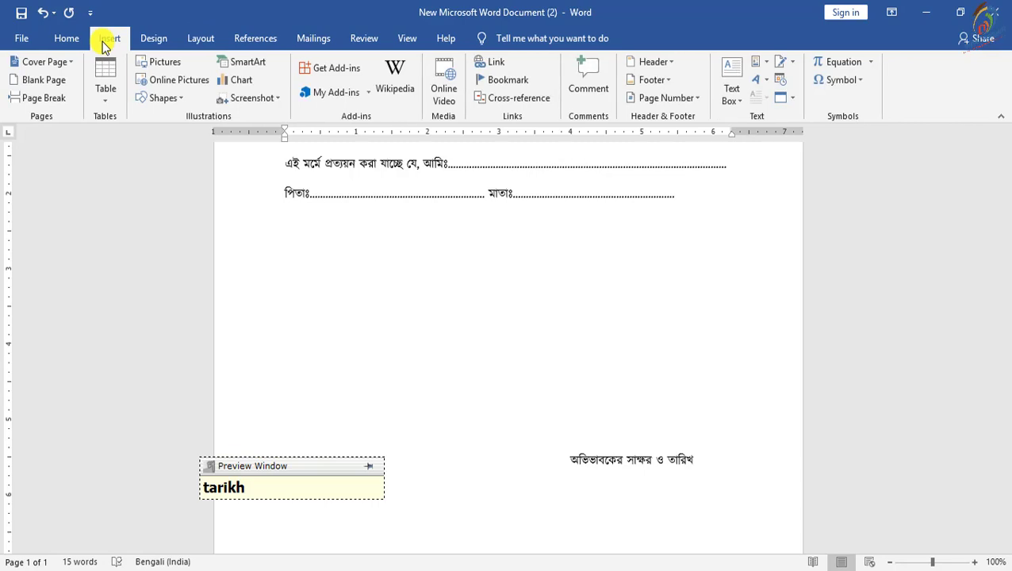
pyautogui.click(178, 98)
pyautogui.click(164, 129)
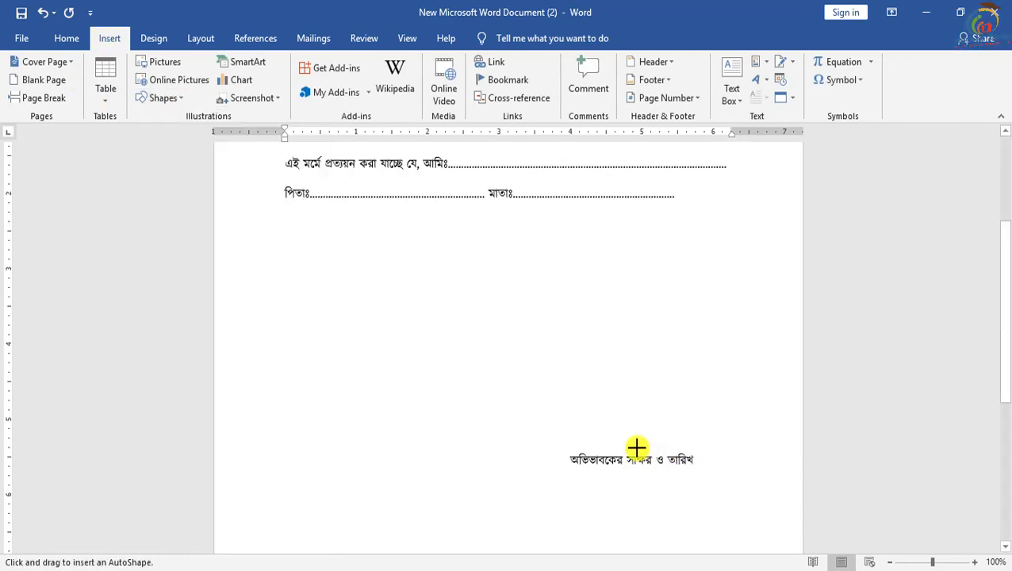
pyautogui.moveTo(565, 451); pyautogui.dragTo(699, 450)
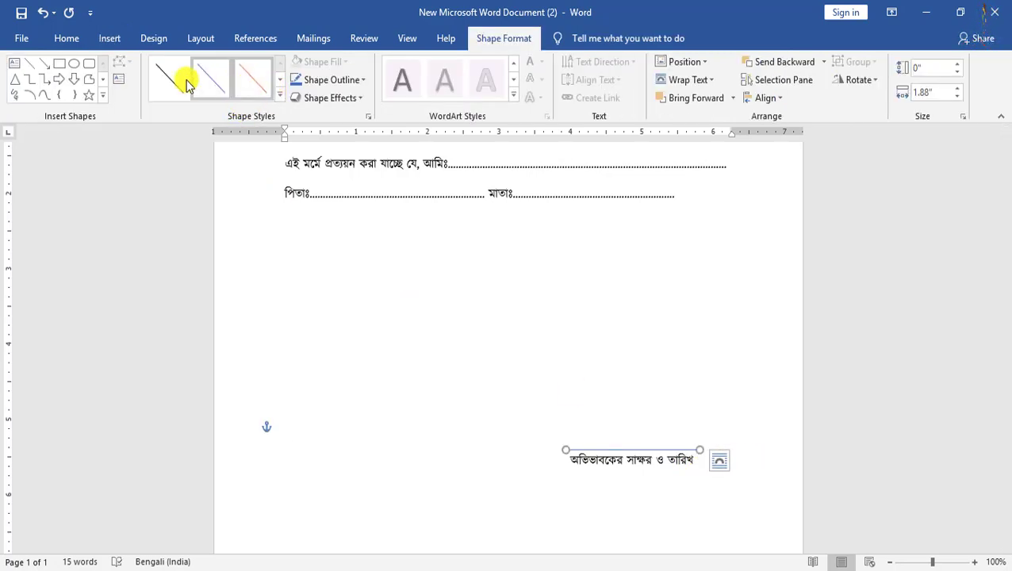
pyautogui.click(176, 82)
pyautogui.click(648, 414)
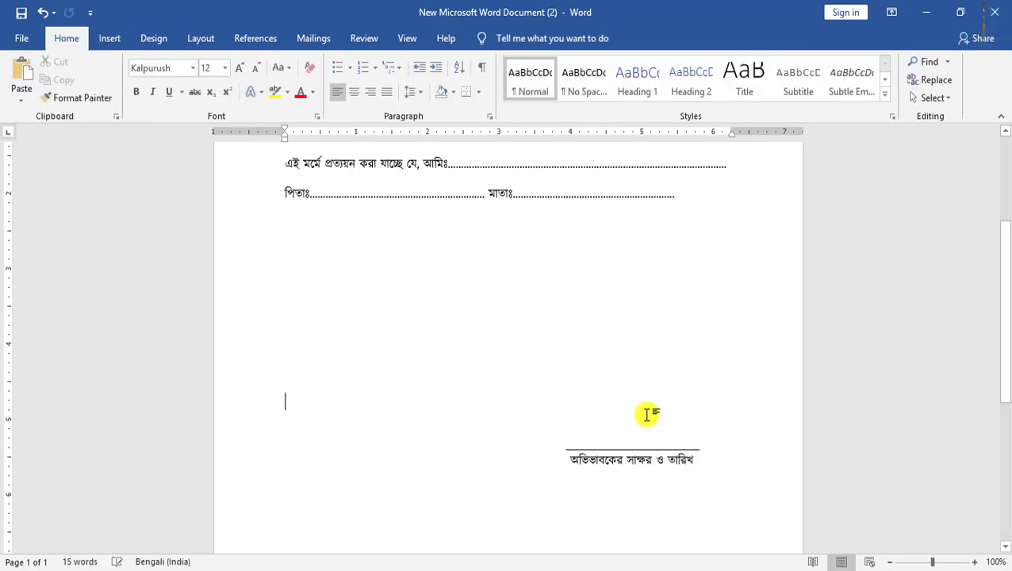
pyautogui.scroll(2, 648, 414)
pyautogui.scroll(2, 652, 402)
pyautogui.scroll(-2, 547, 287)
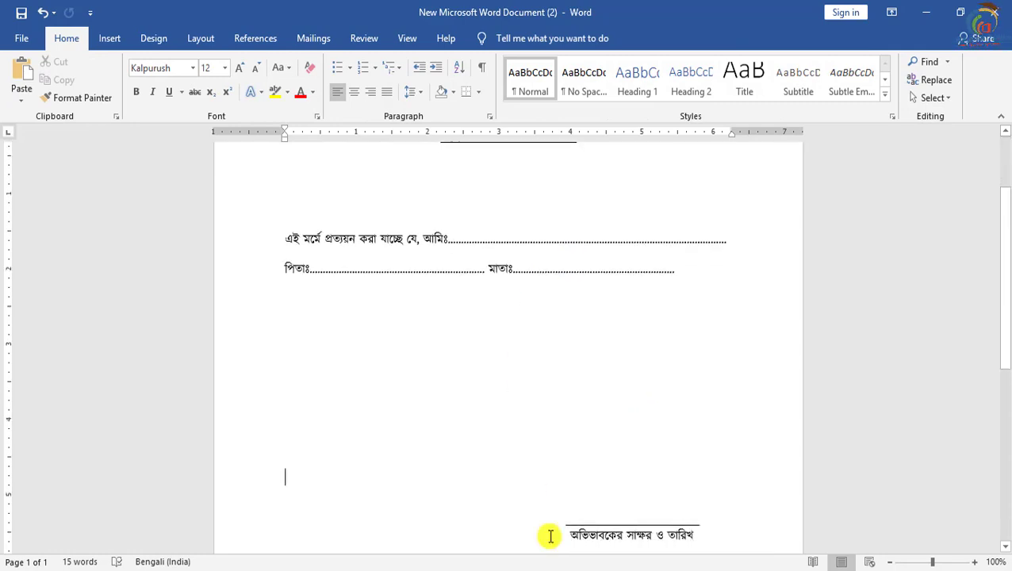
# Switch to the 'parents consent letter' document and scroll through its title, blanks and signature line
pyautogui.click(502, 529)
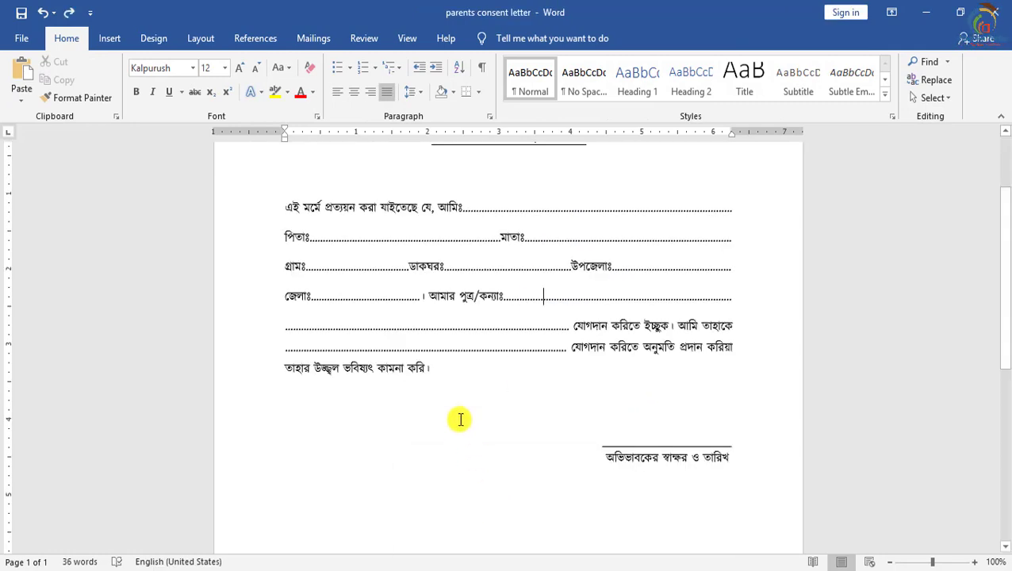
pyautogui.scroll(3, 485, 372)
pyautogui.scroll(-3, 674, 379)
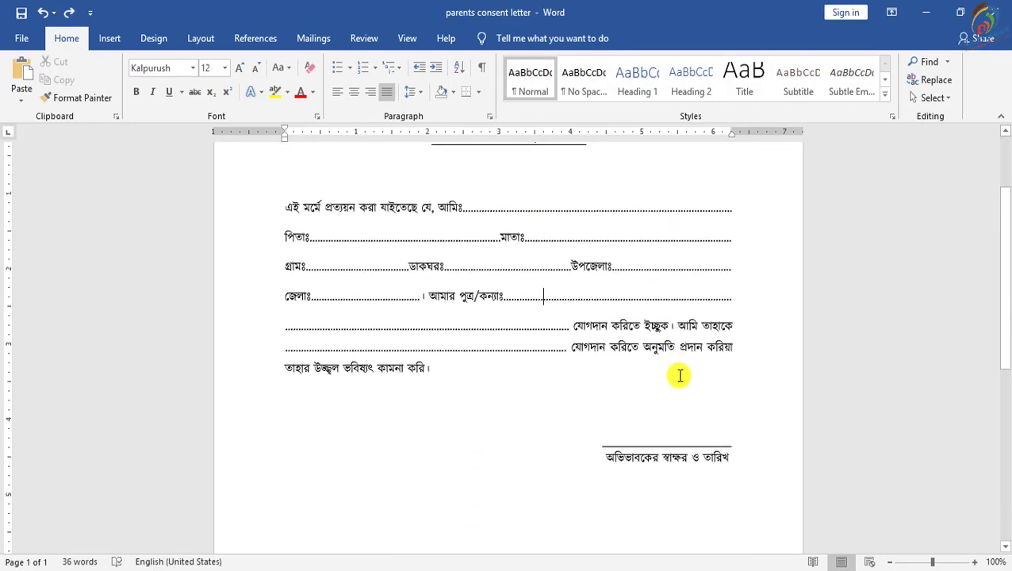
pyautogui.scroll(2, 678, 381)
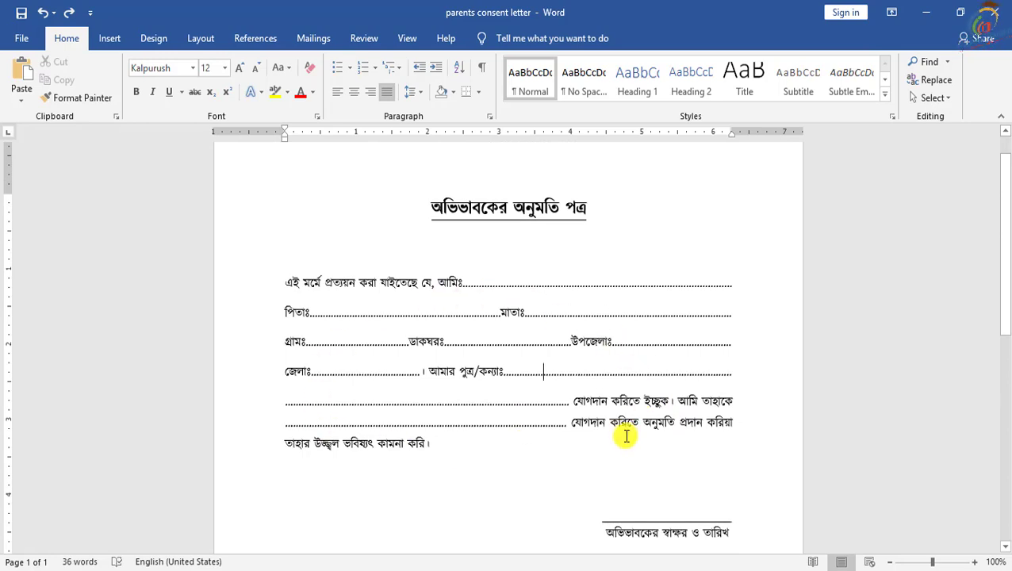